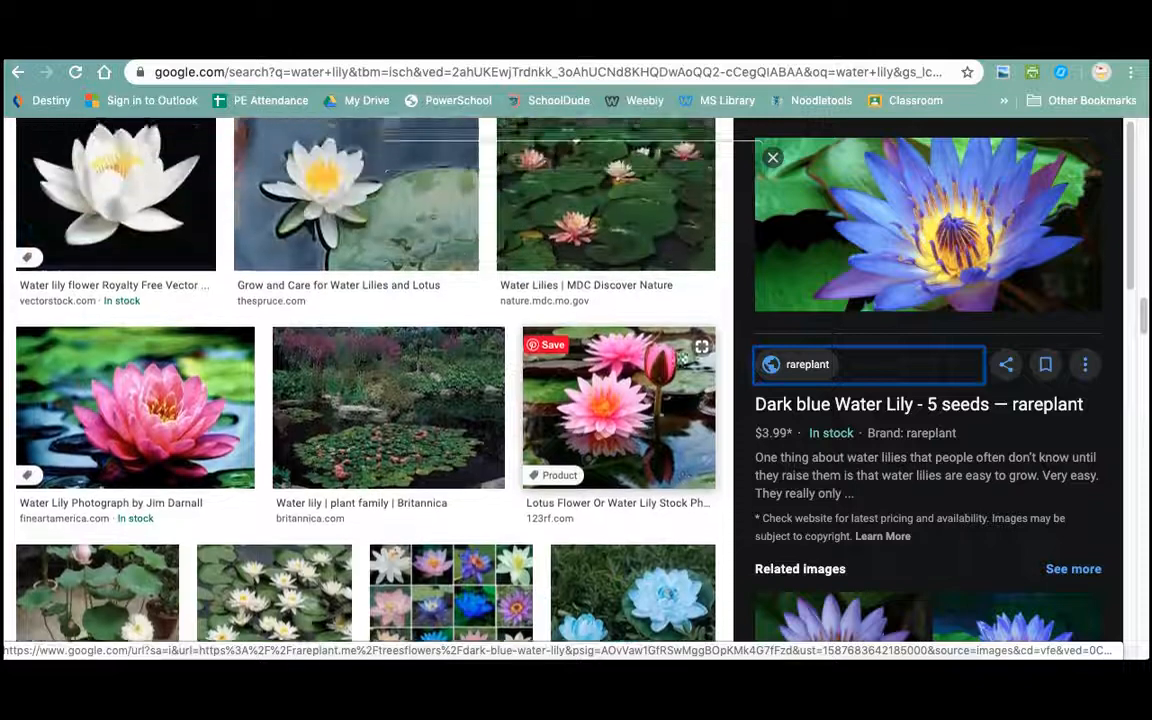
# - Open the rareplant source page of the dark blue water lily image and look over its product details
pyautogui.scroll(-2, 684, 356)
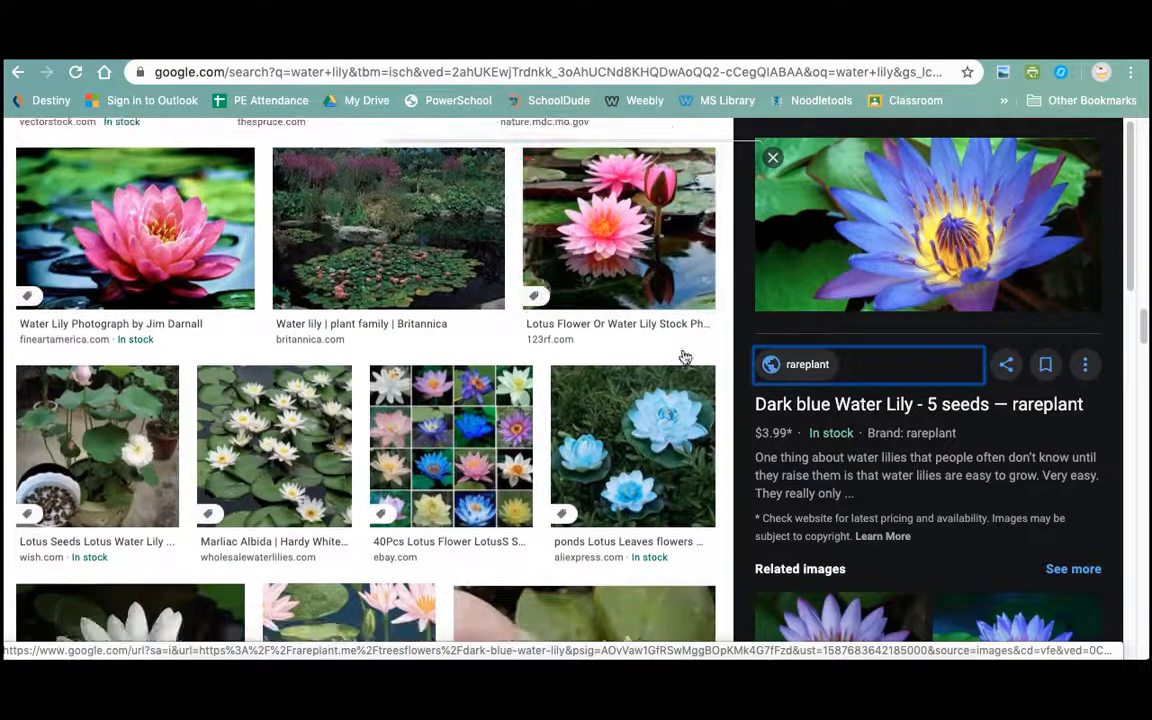
pyautogui.click(664, 74)
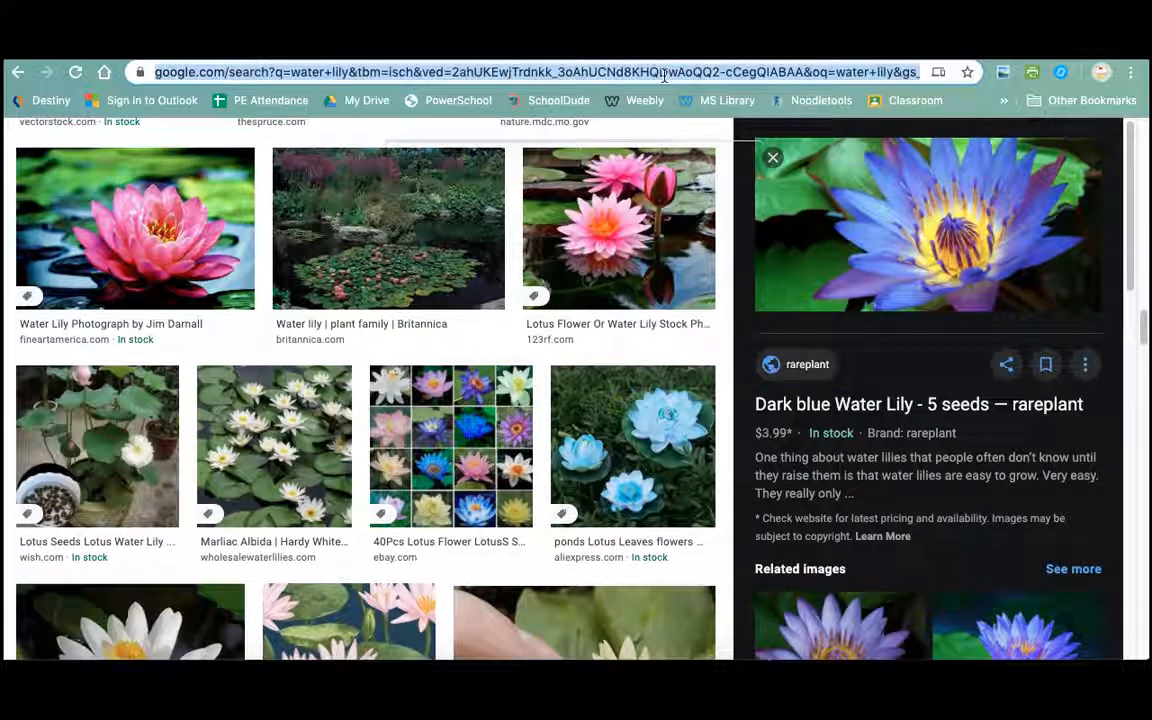
pyautogui.click(812, 365)
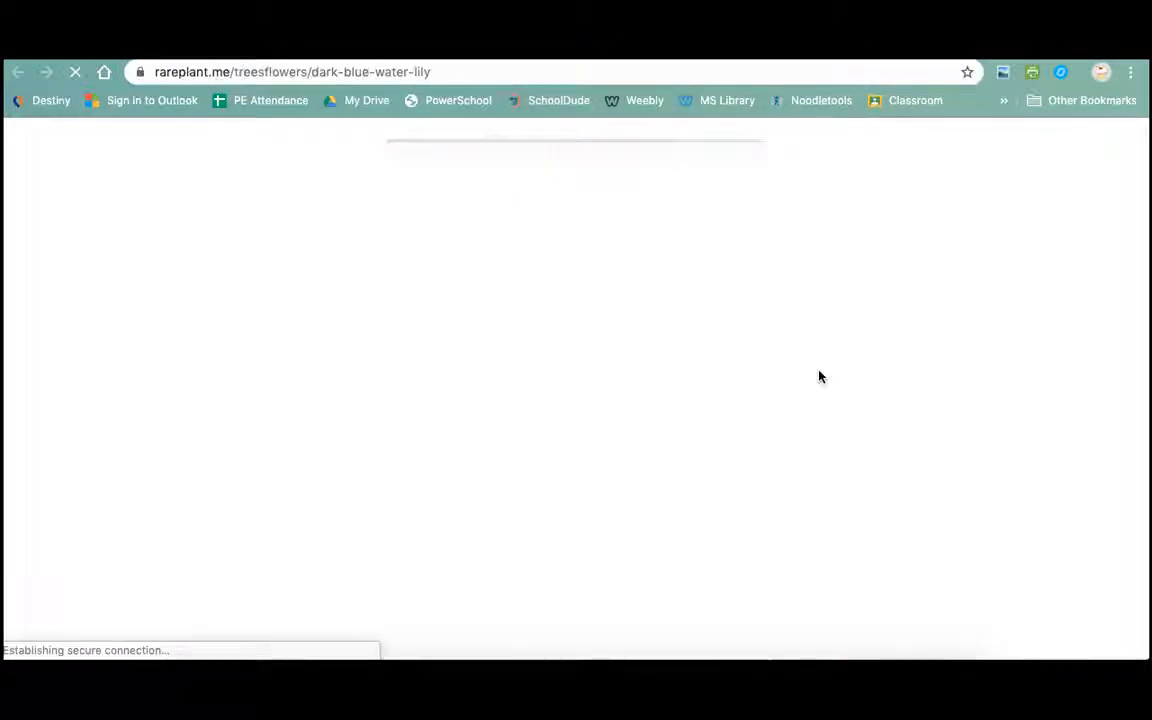
pyautogui.scroll(-8, 801, 249)
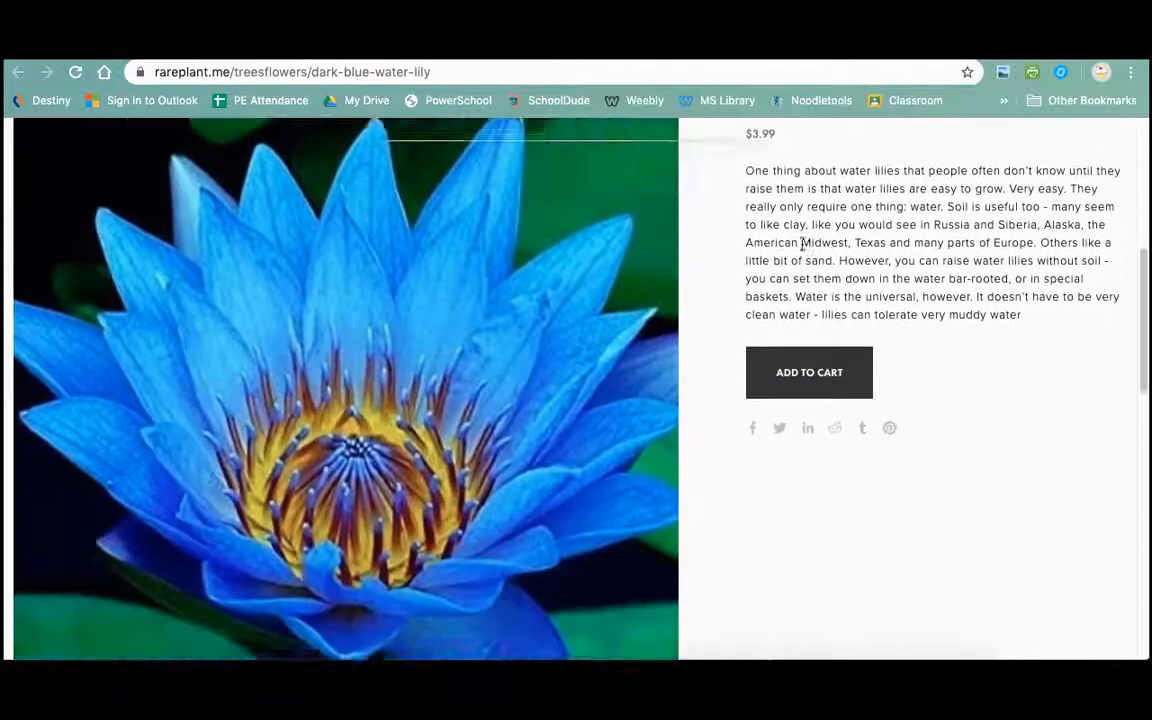
pyautogui.scroll(5, 801, 249)
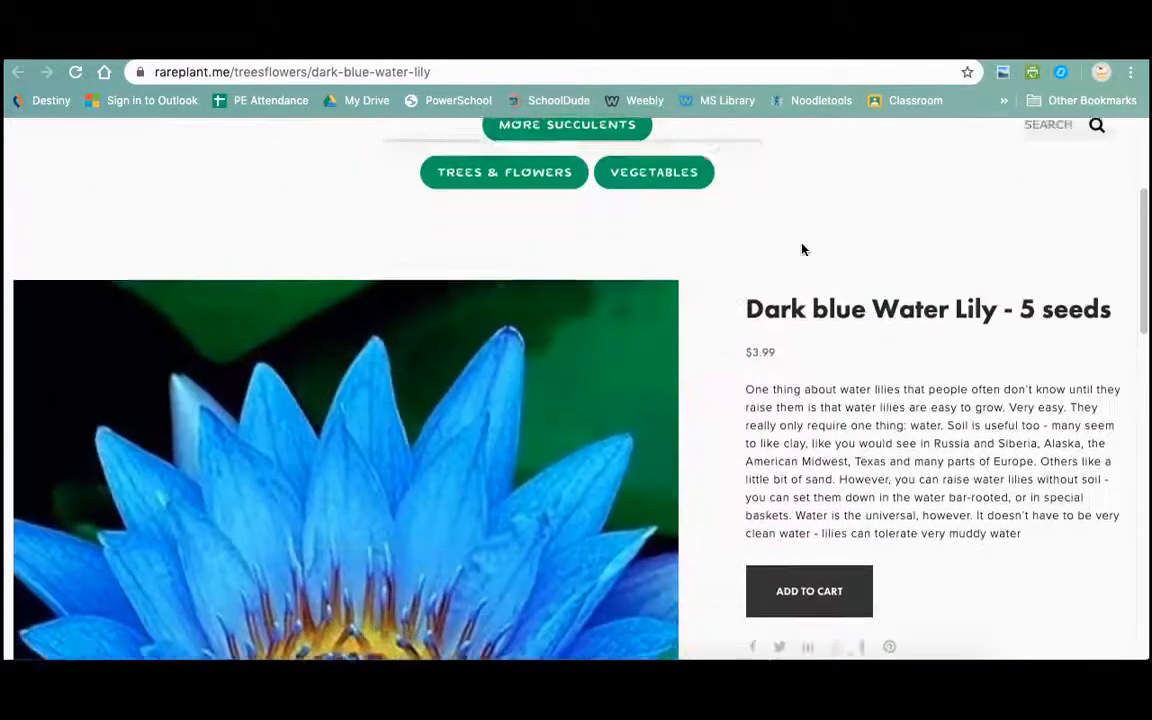
pyautogui.scroll(-2, 801, 247)
pyautogui.scroll(3, 801, 249)
pyautogui.scroll(-5, 801, 249)
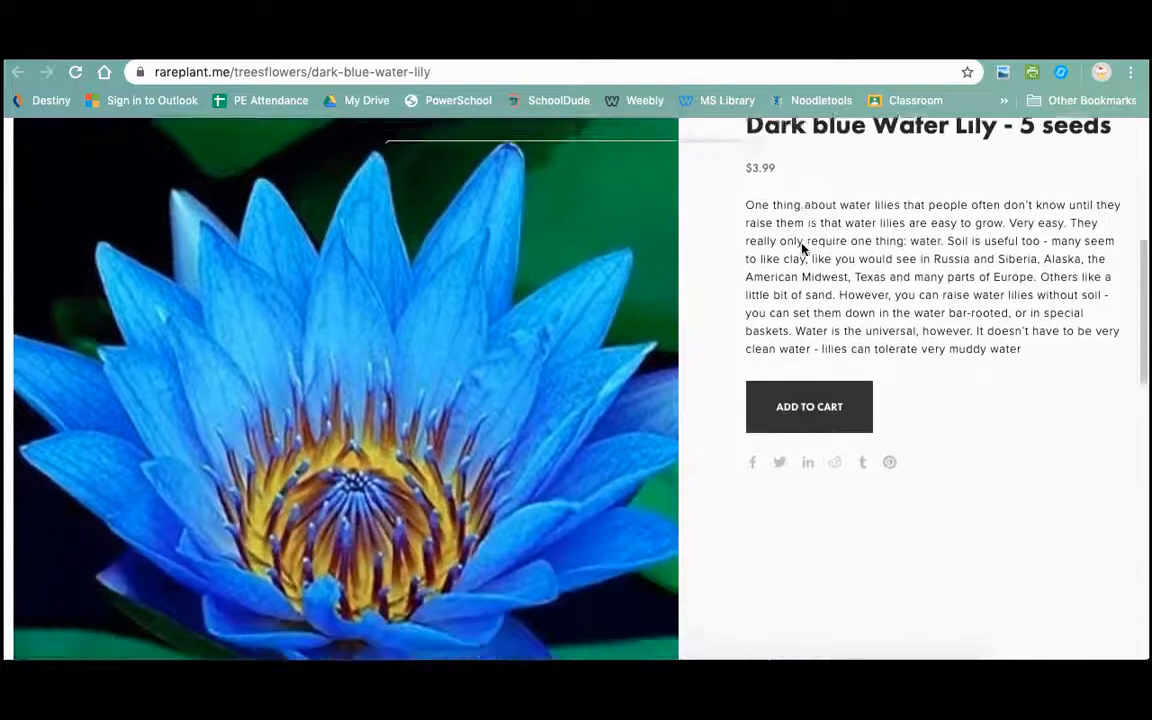
pyautogui.scroll(-1, 801, 249)
pyautogui.scroll(2, 801, 249)
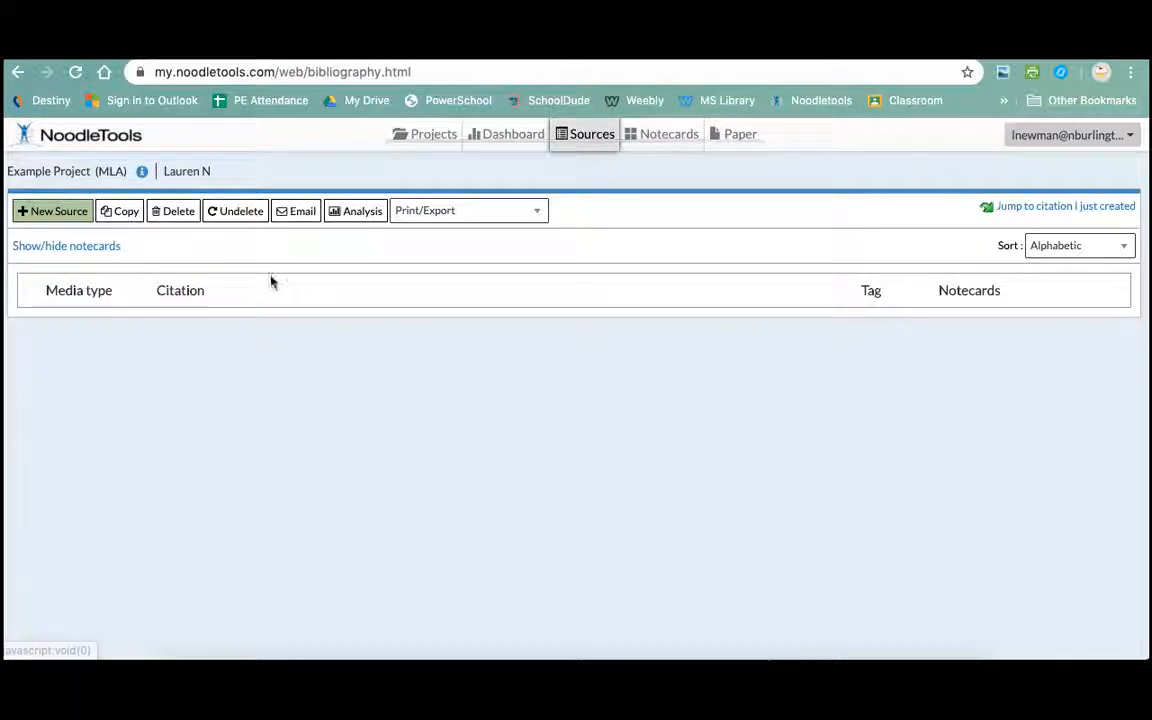
# - In NoodleTools, create a new website citation of the type Photo or Image (Born Digital)
pyautogui.click(80, 211)
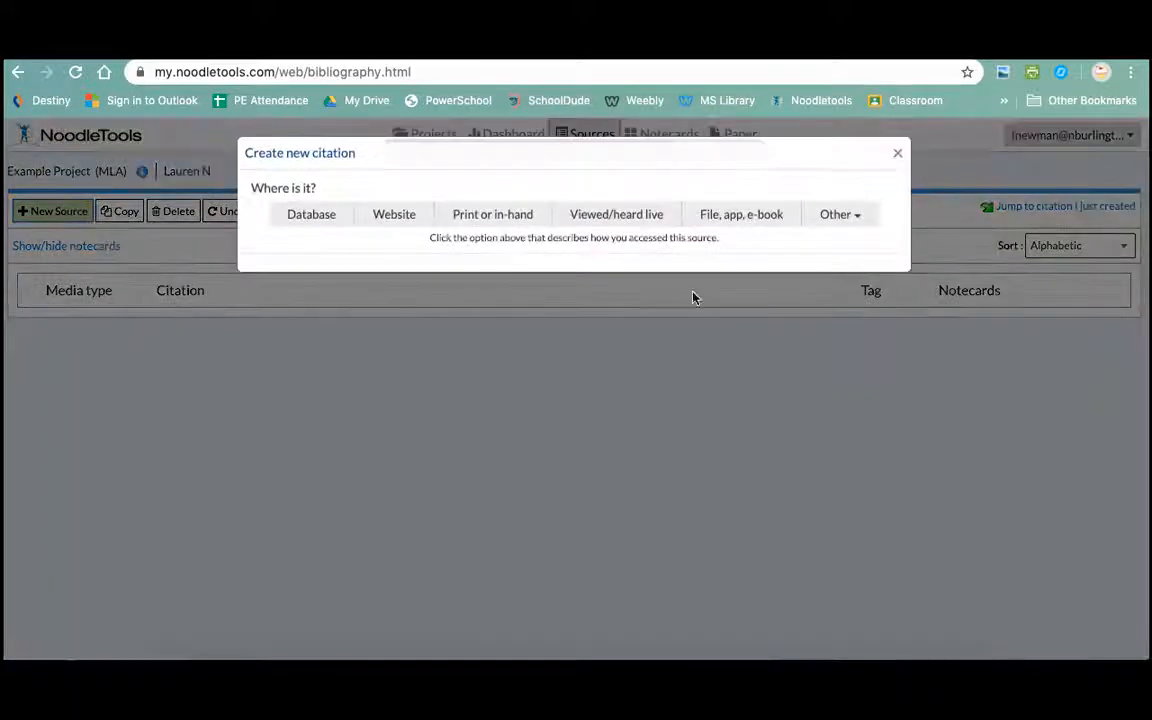
pyautogui.click(403, 227)
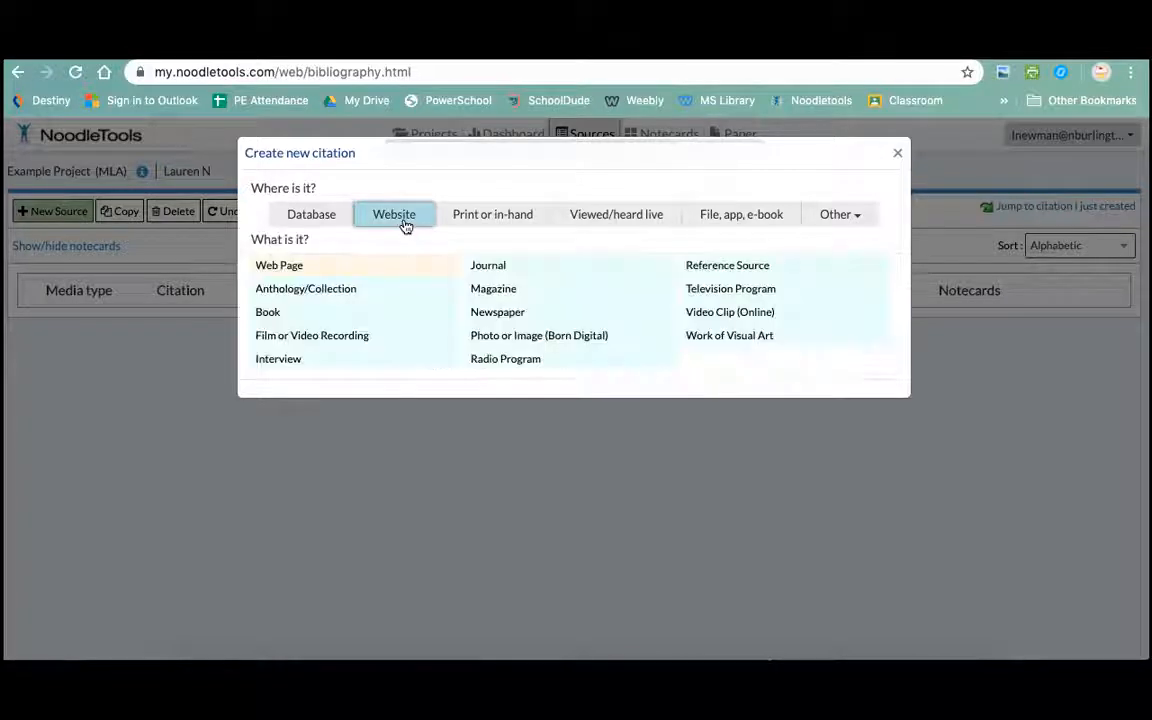
pyautogui.click(586, 338)
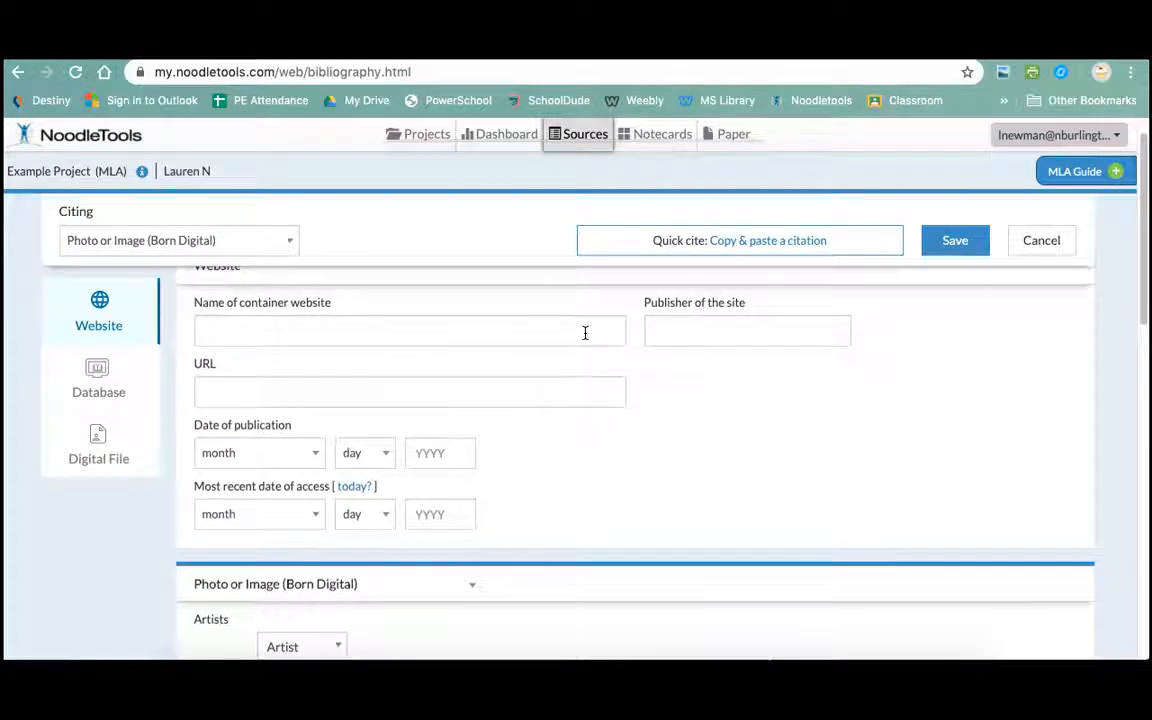
# - Check the site's name on the rareplant page and enter Rareplant as the name of the container website
pyautogui.click(561, 333)
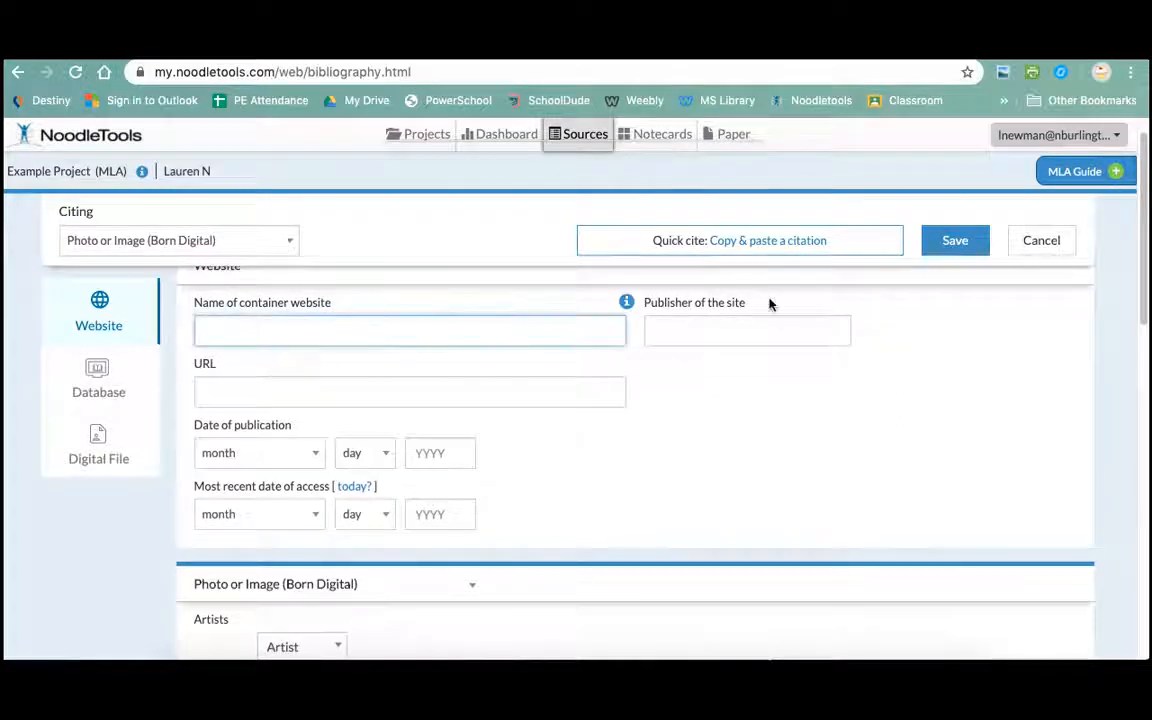
pyautogui.click(762, 52)
pyautogui.scroll(5, 653, 381)
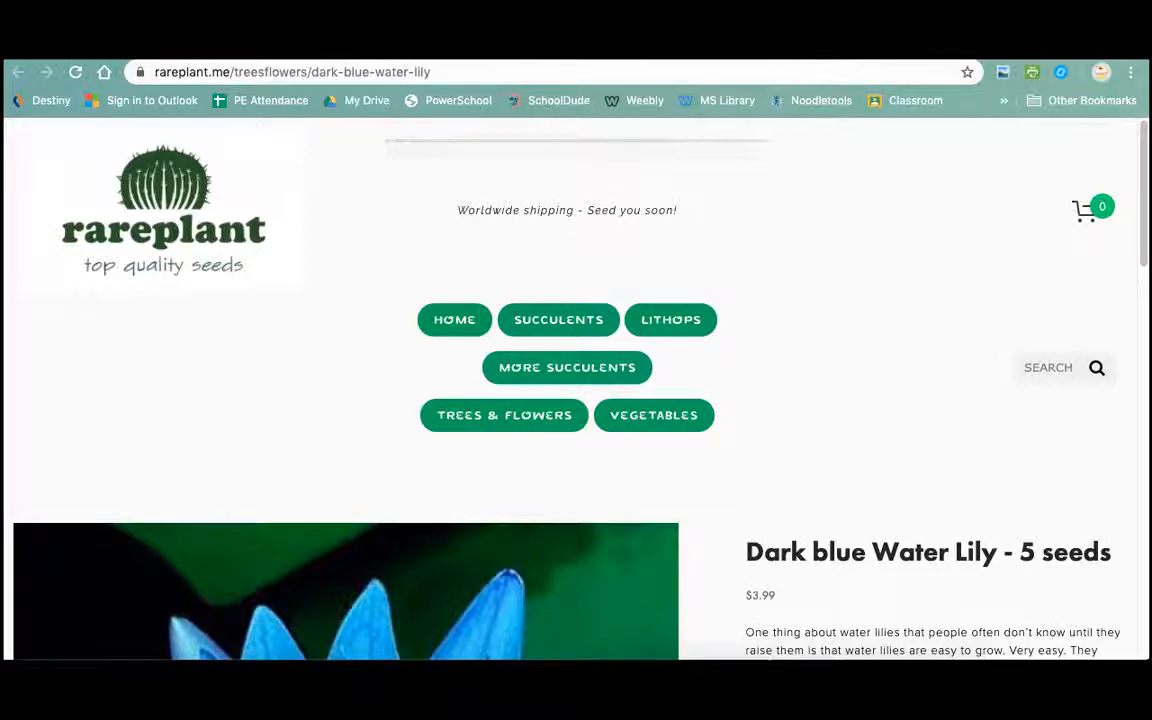
pyautogui.click(900, 55)
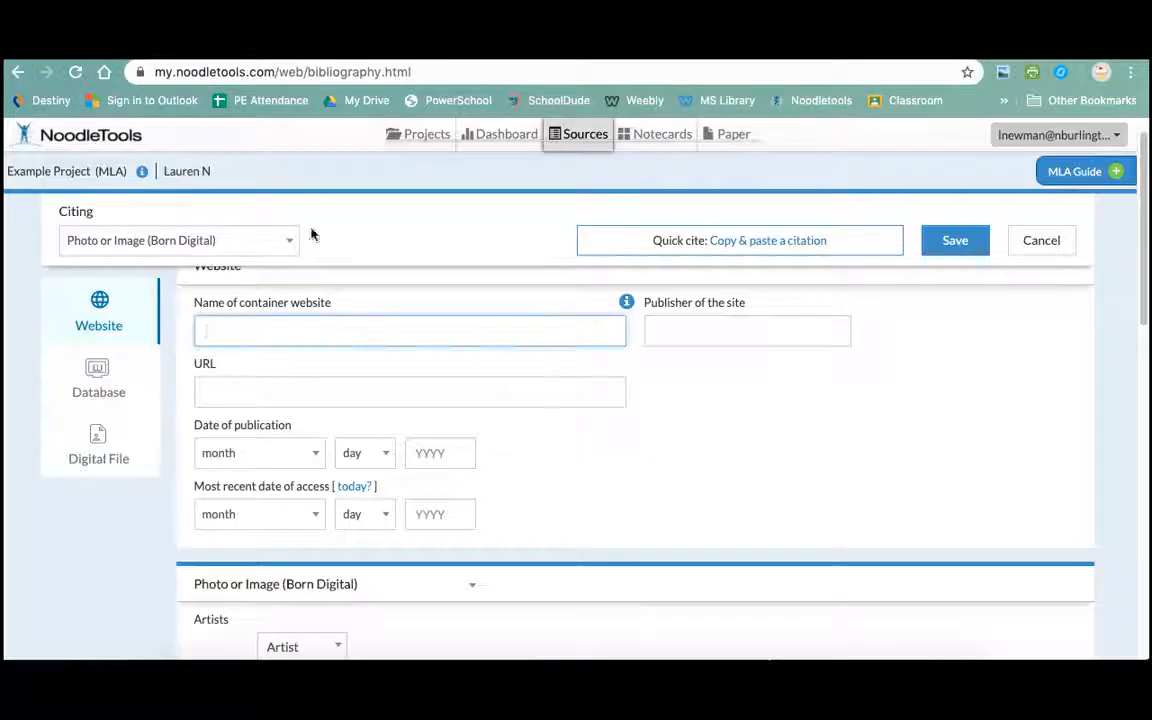
pyautogui.write('Rarepla')
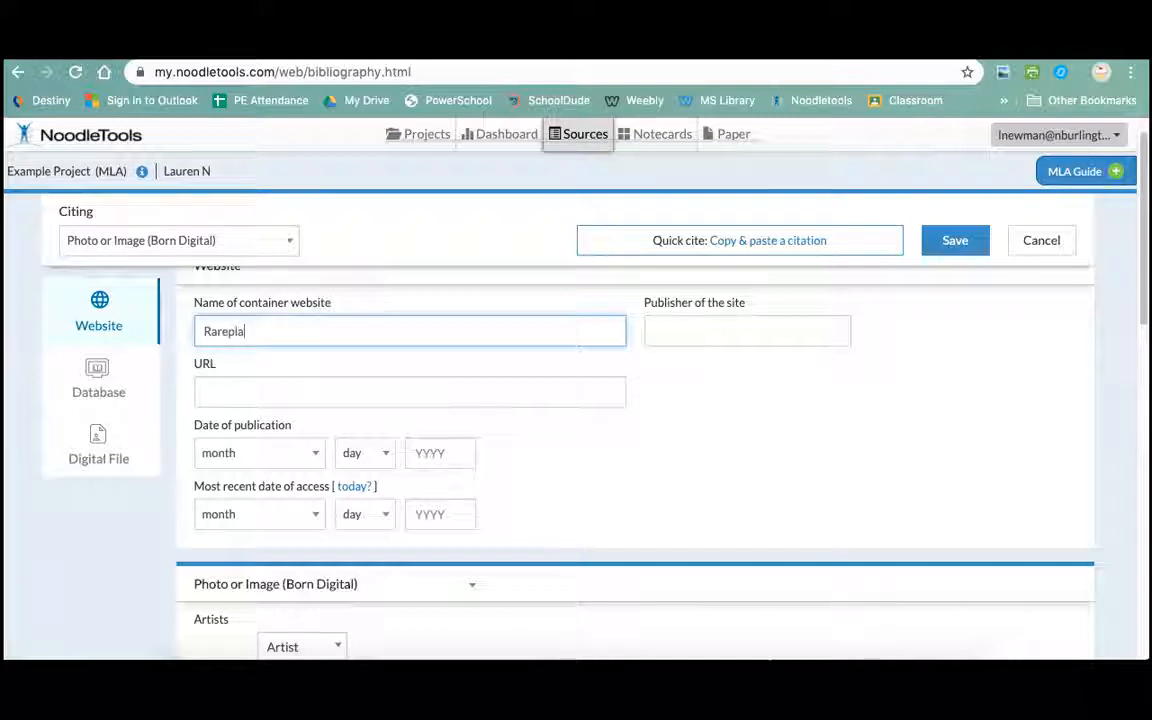
pyautogui.write('nt')
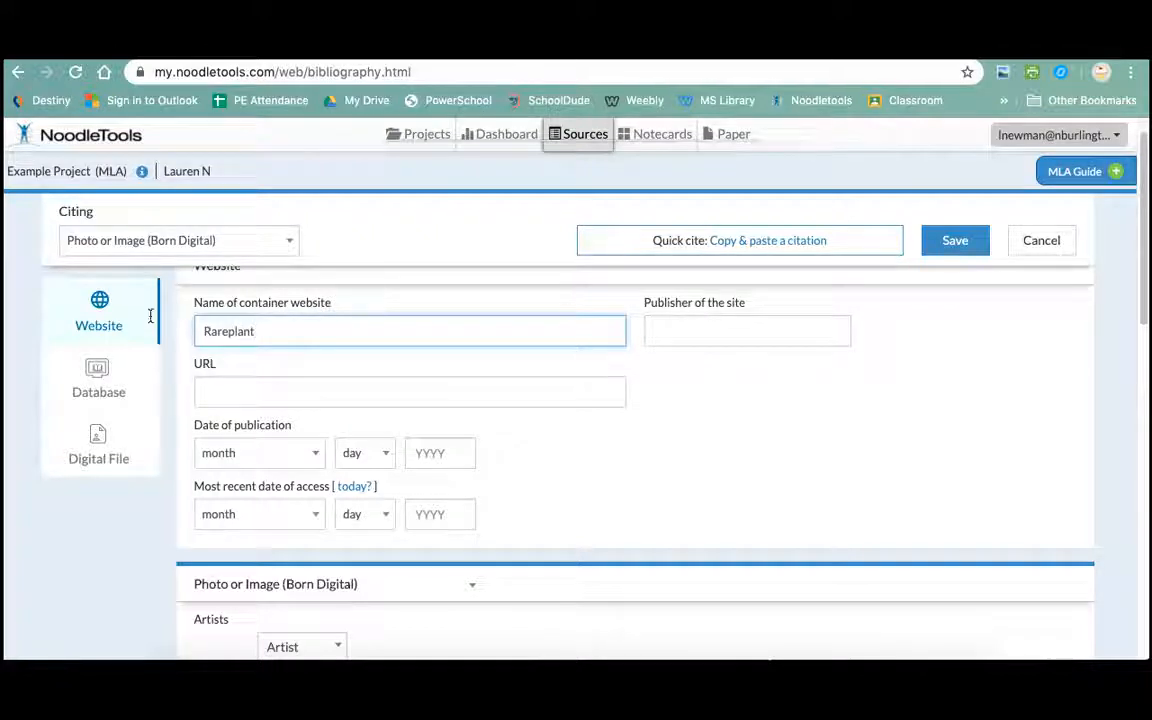
# - Read the citation form's help on what to enter for the publisher of the site
pyautogui.click(680, 332)
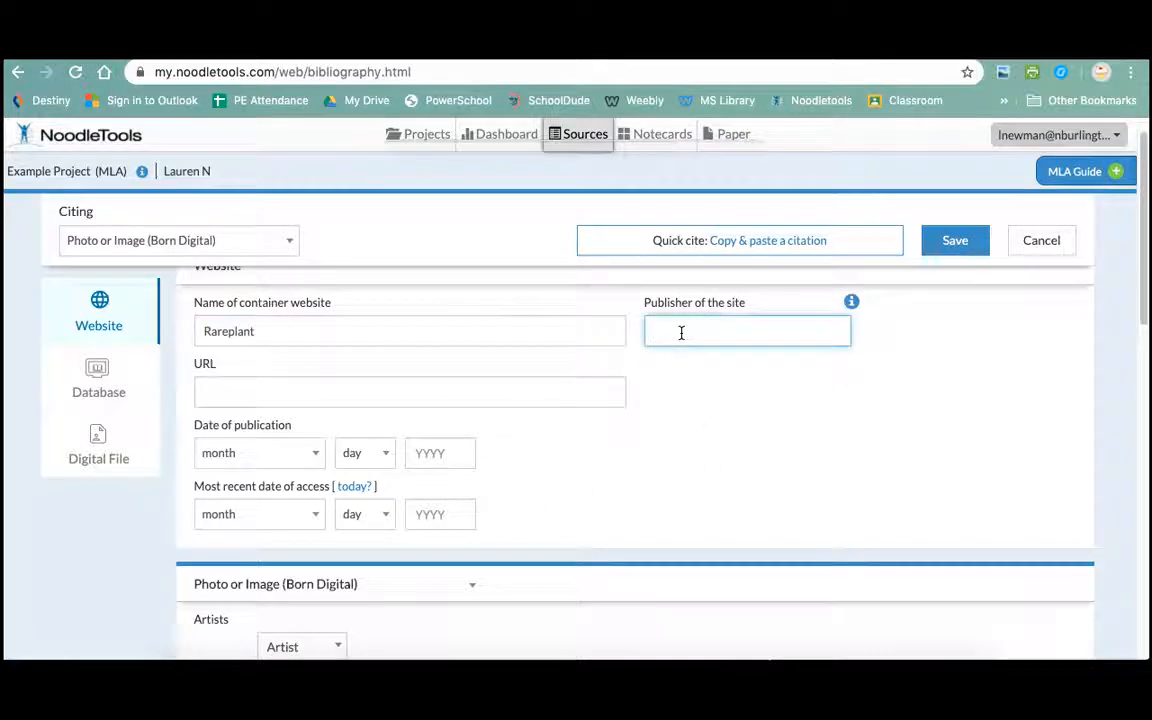
pyautogui.click(851, 301)
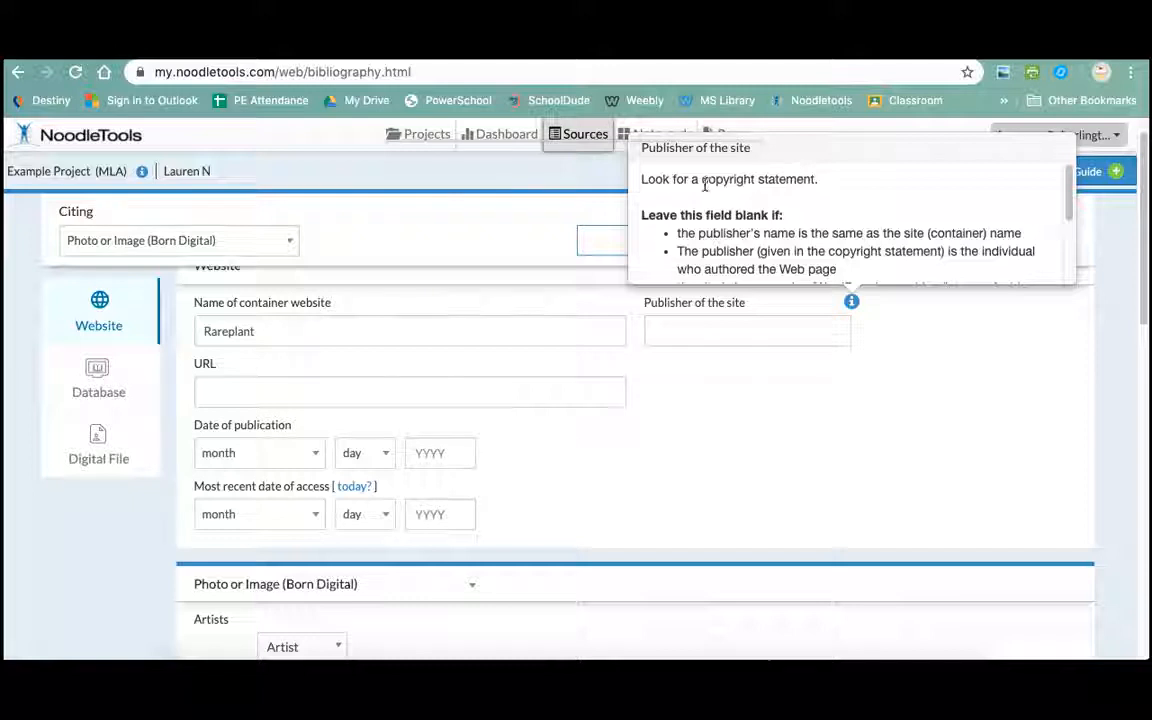
pyautogui.moveTo(702, 181); pyautogui.dragTo(818, 182)
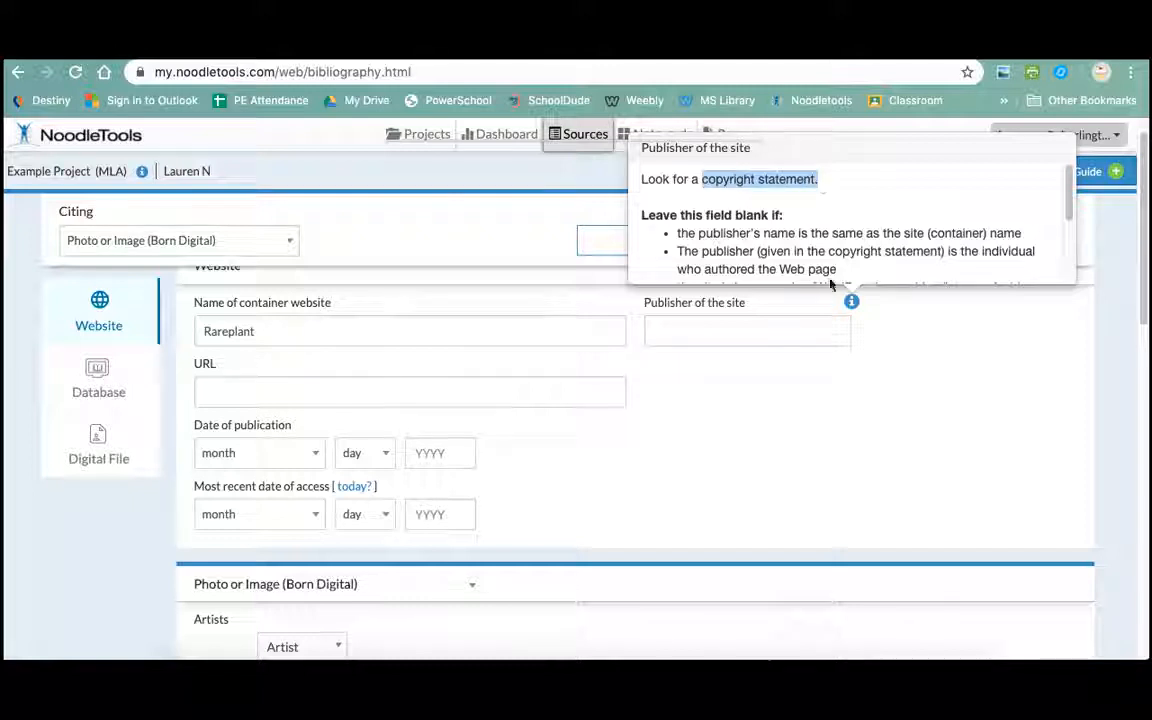
pyautogui.click(815, 328)
# - Examine the rareplant page down to its footer for a copyright statement, then return to the citation form
pyautogui.click(590, 46)
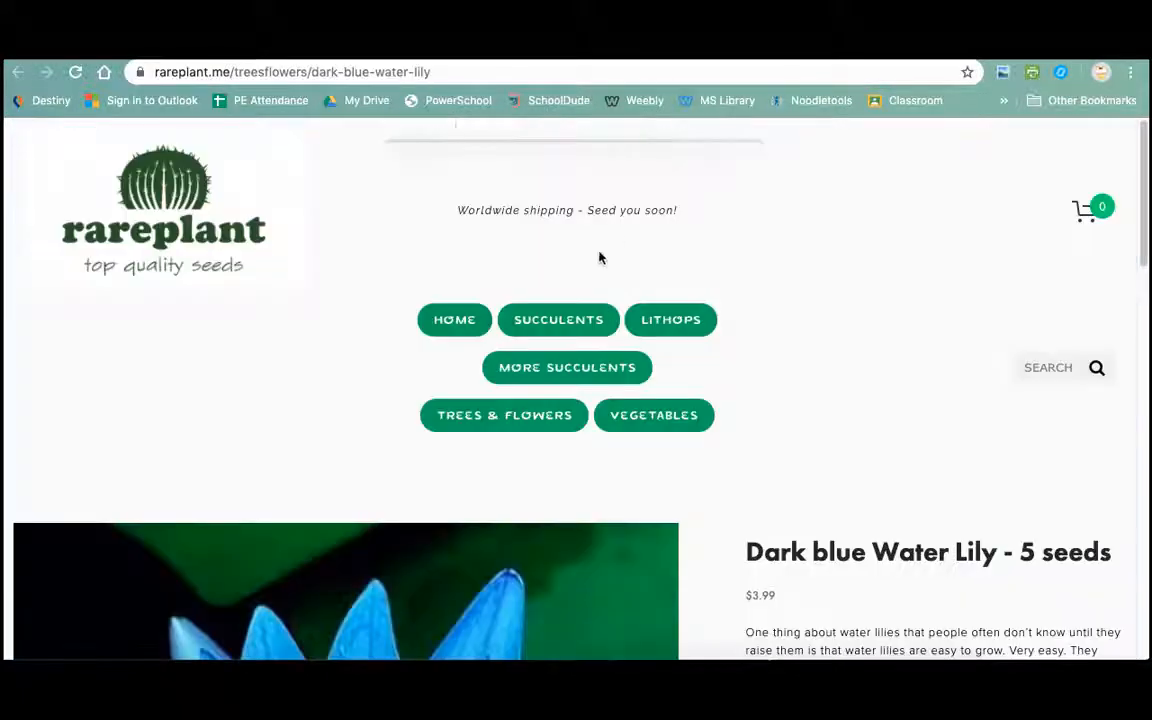
pyautogui.scroll(-20, 258, 417)
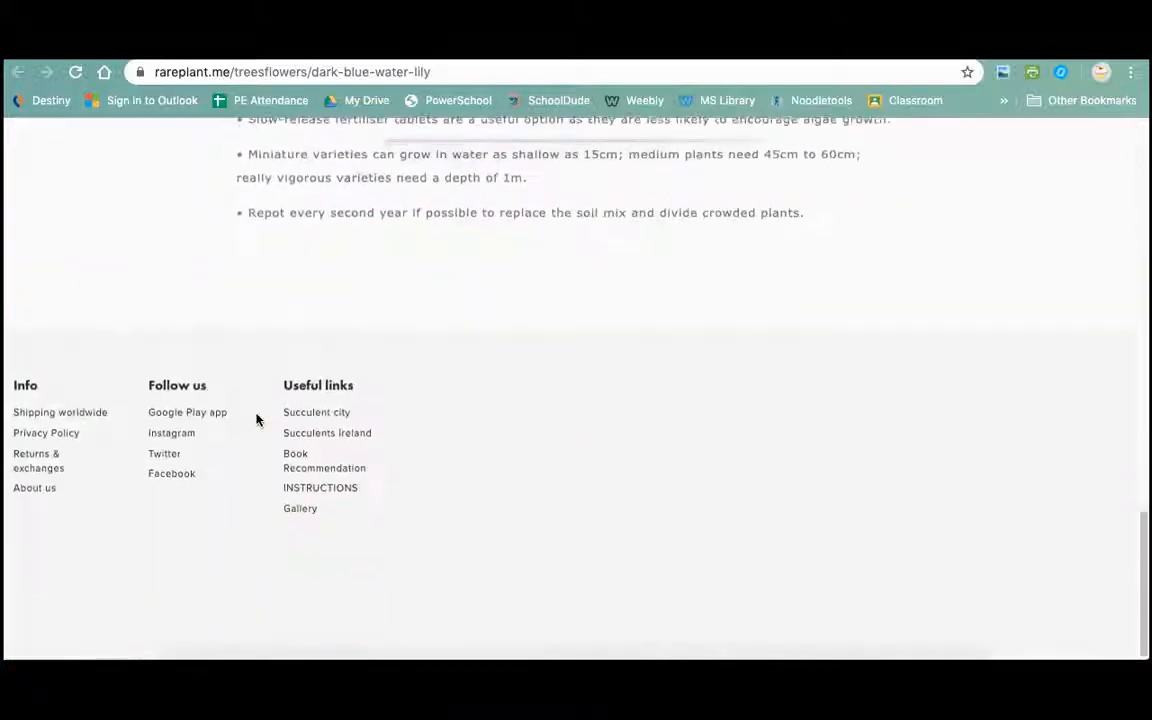
pyautogui.scroll(2, 258, 420)
pyautogui.scroll(-2, 258, 420)
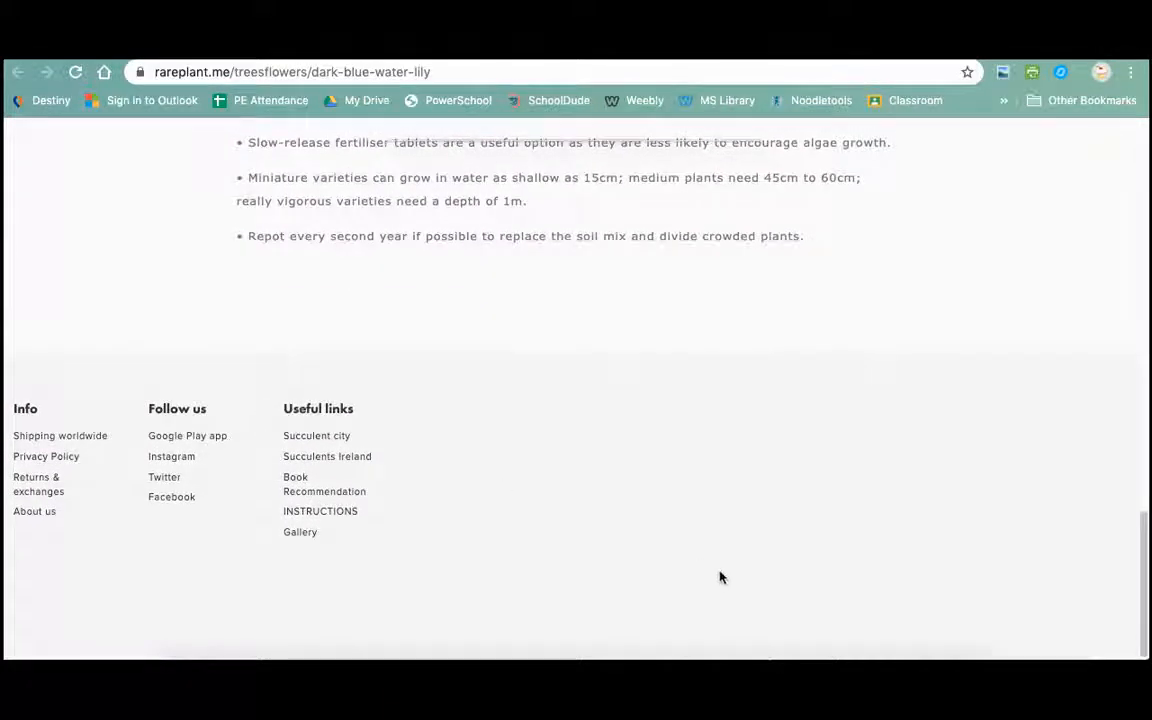
pyautogui.scroll(10, 720, 577)
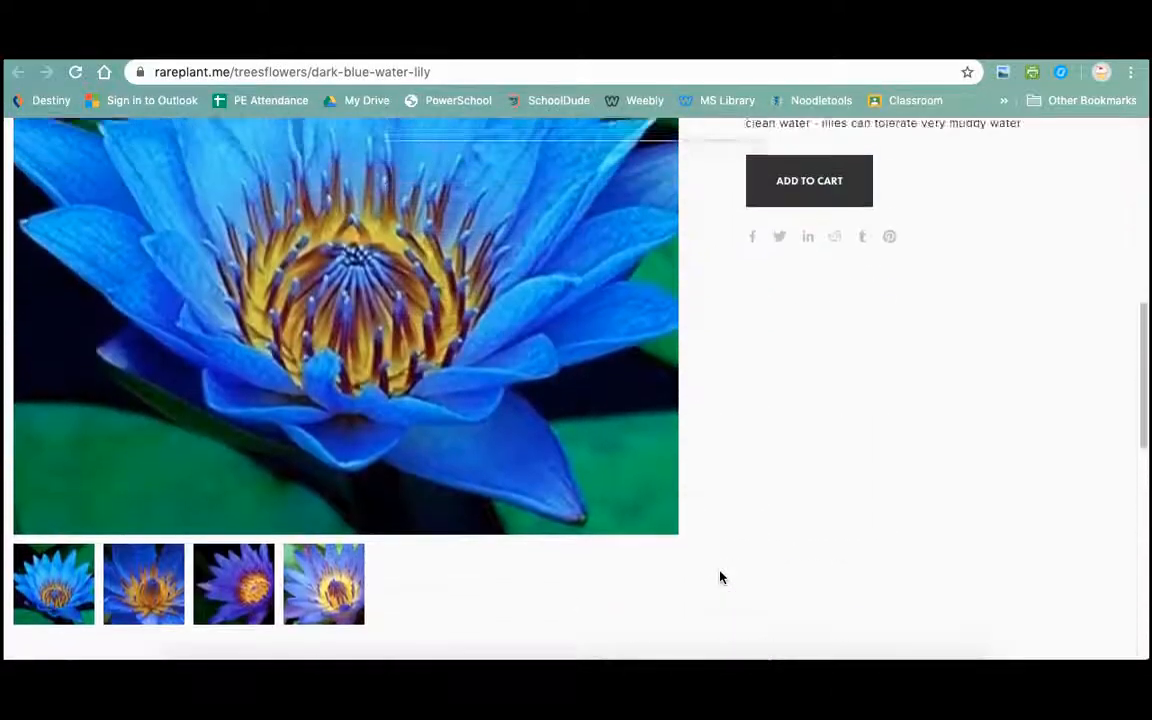
pyautogui.scroll(-10, 720, 577)
pyautogui.scroll(-2, 720, 576)
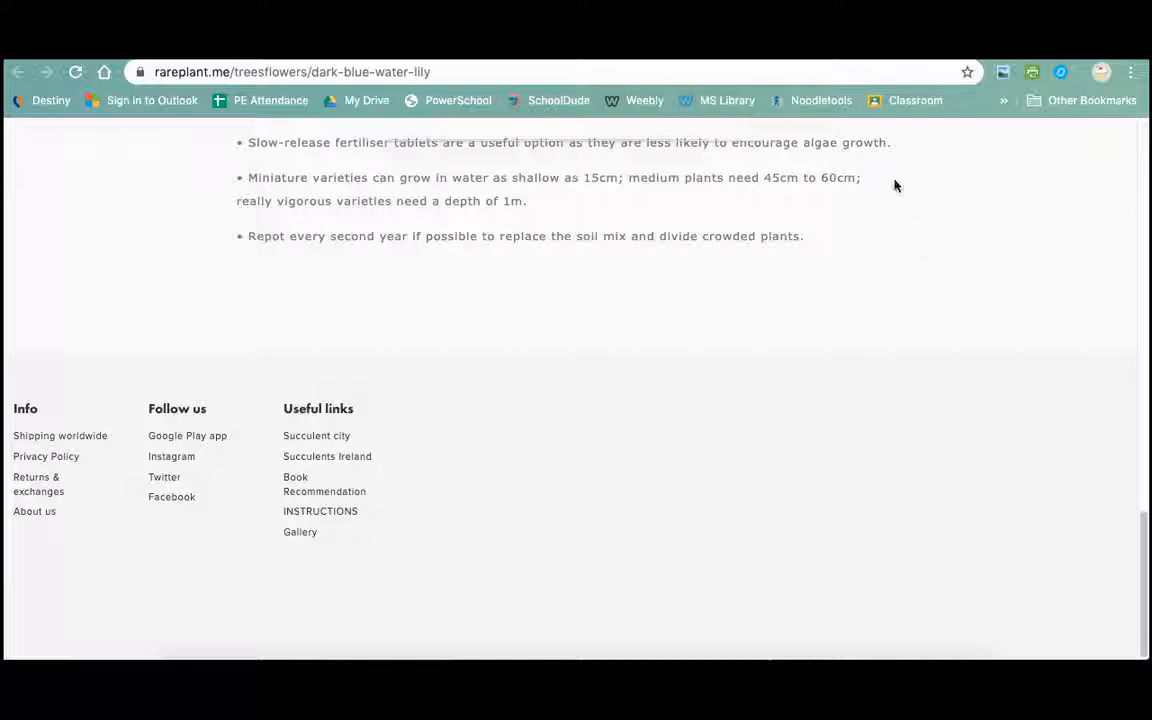
pyautogui.click(919, 52)
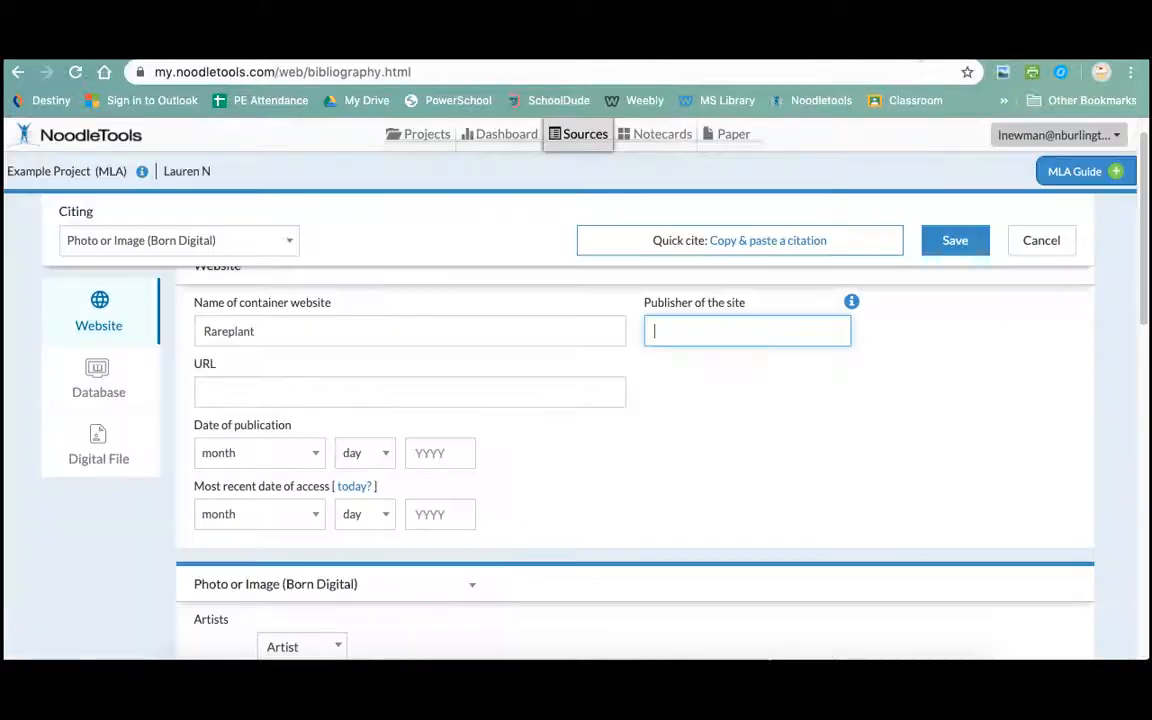
# - Copy the rareplant water lily page's web address into the citation's URL field
pyautogui.click(275, 391)
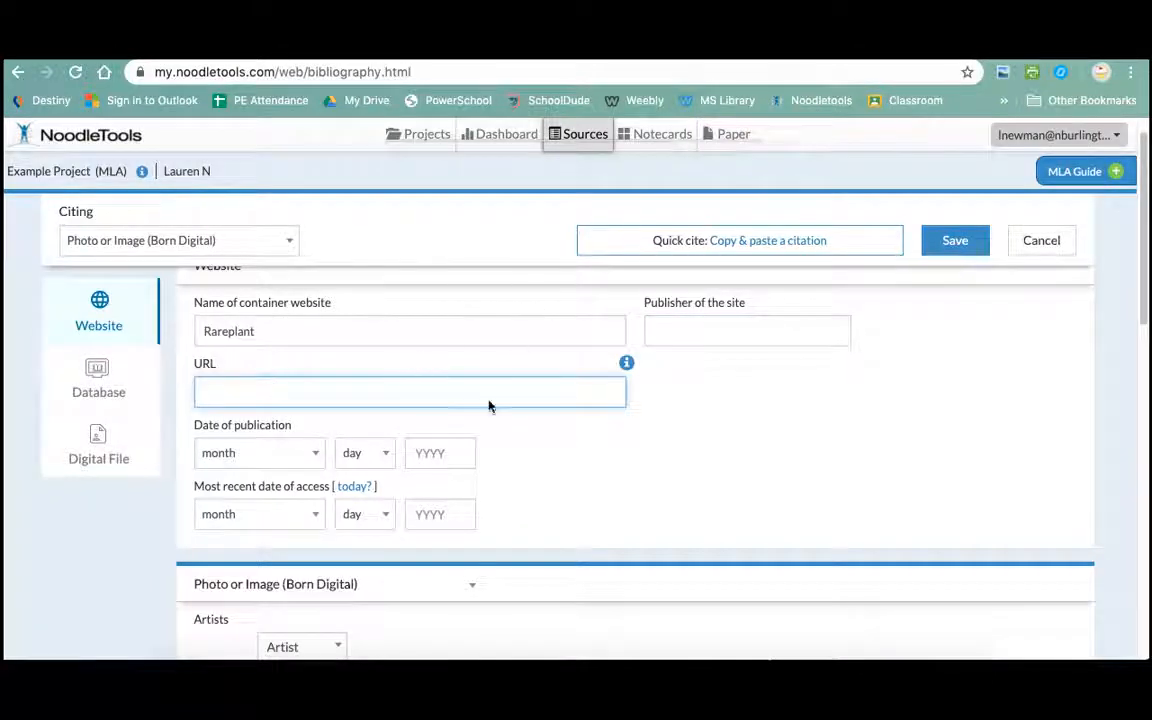
pyautogui.click(1000, 51)
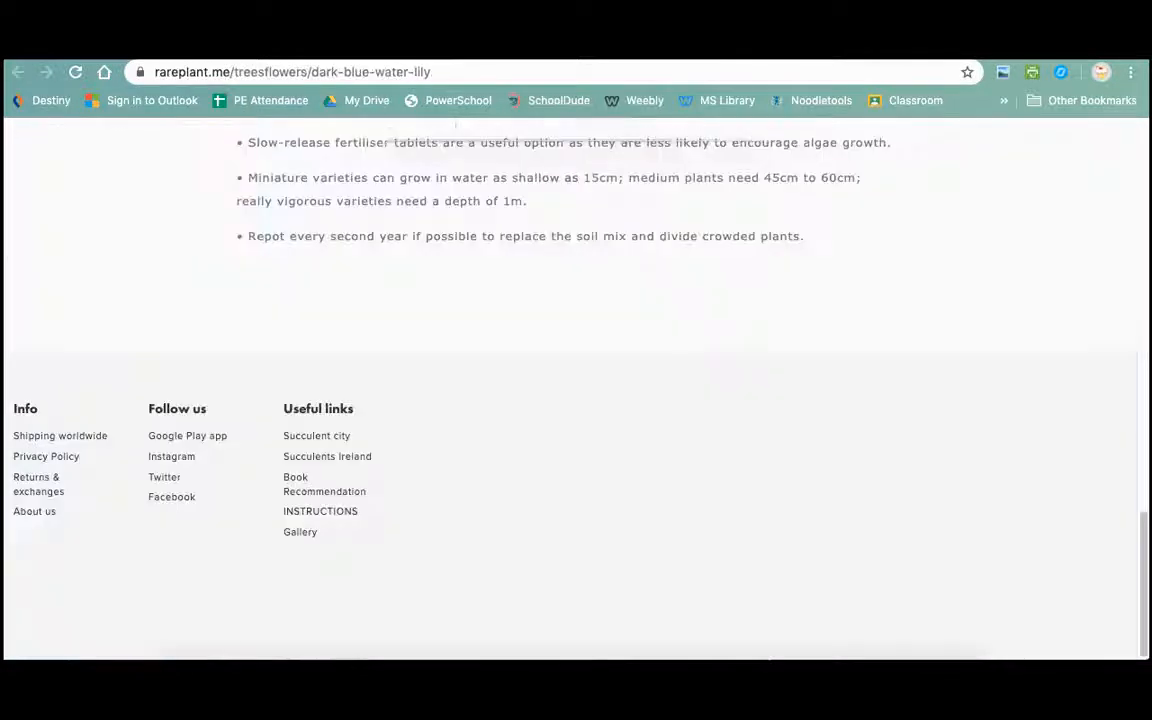
pyautogui.click(405, 77)
pyautogui.hotkey('ctrl', 'c')
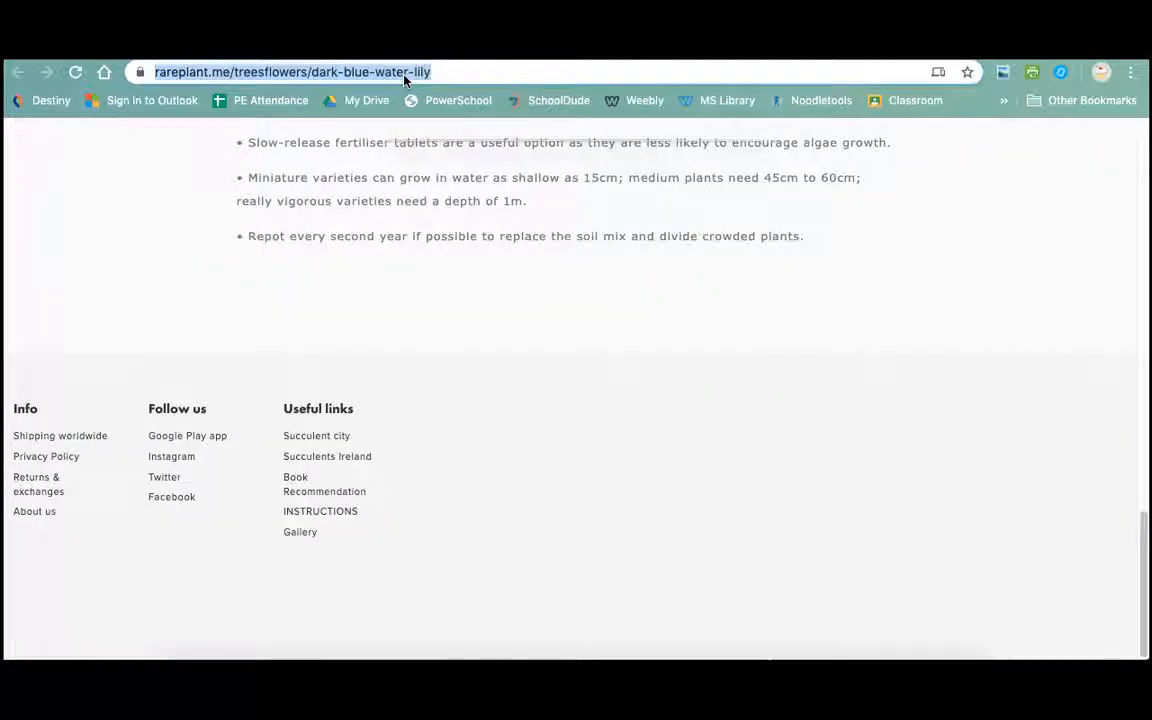
pyautogui.click(740, 51)
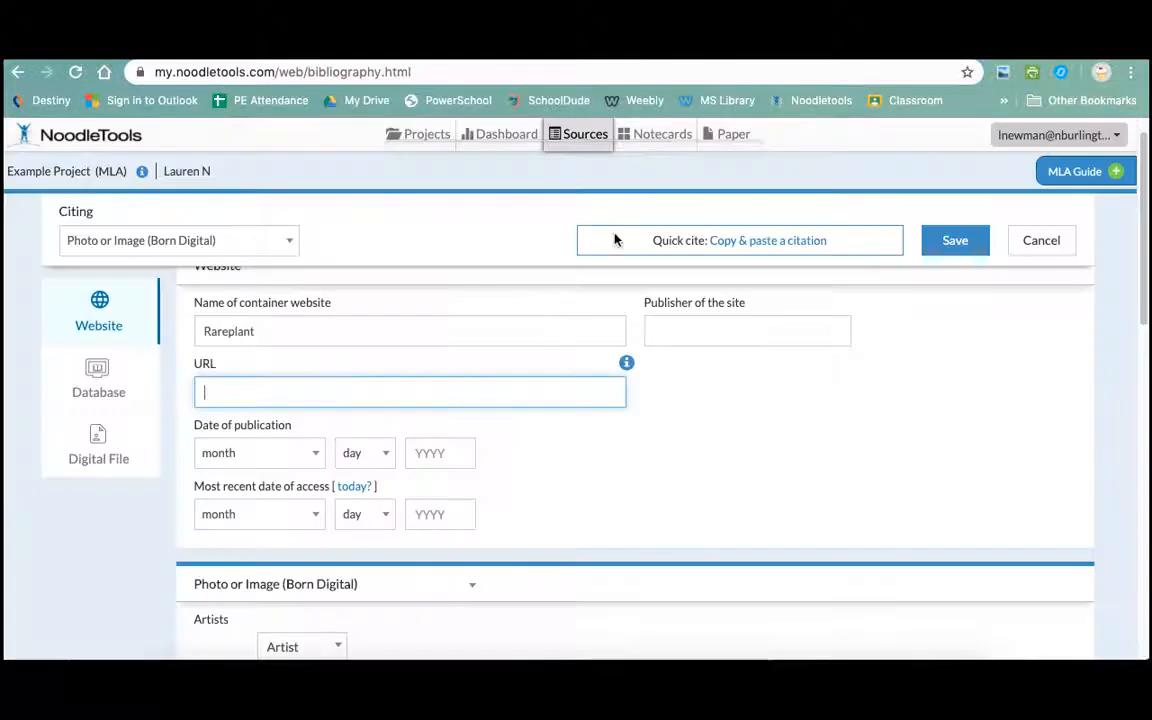
pyautogui.hotkey('ctrl', 'v')
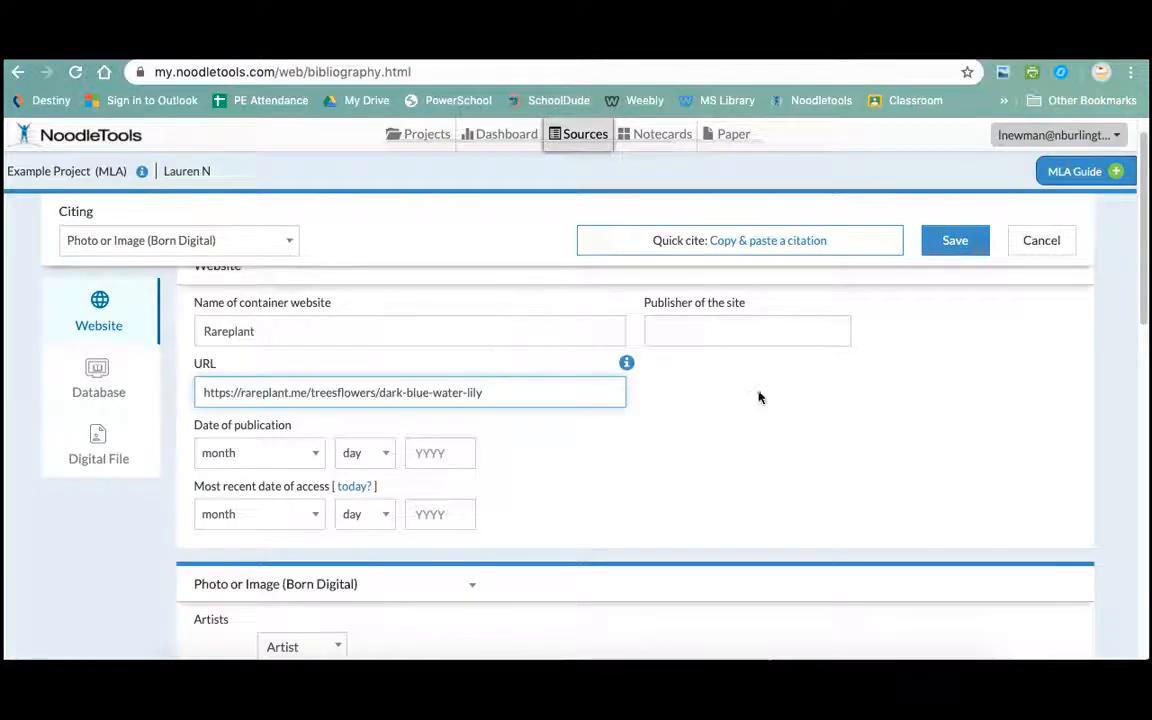
# - Examine the rareplant page for a date of publication, then set the citation's most recent date of access to today's date, April 22, 2020
pyautogui.scroll(-1, 757, 455)
pyautogui.scroll(-1, 755, 467)
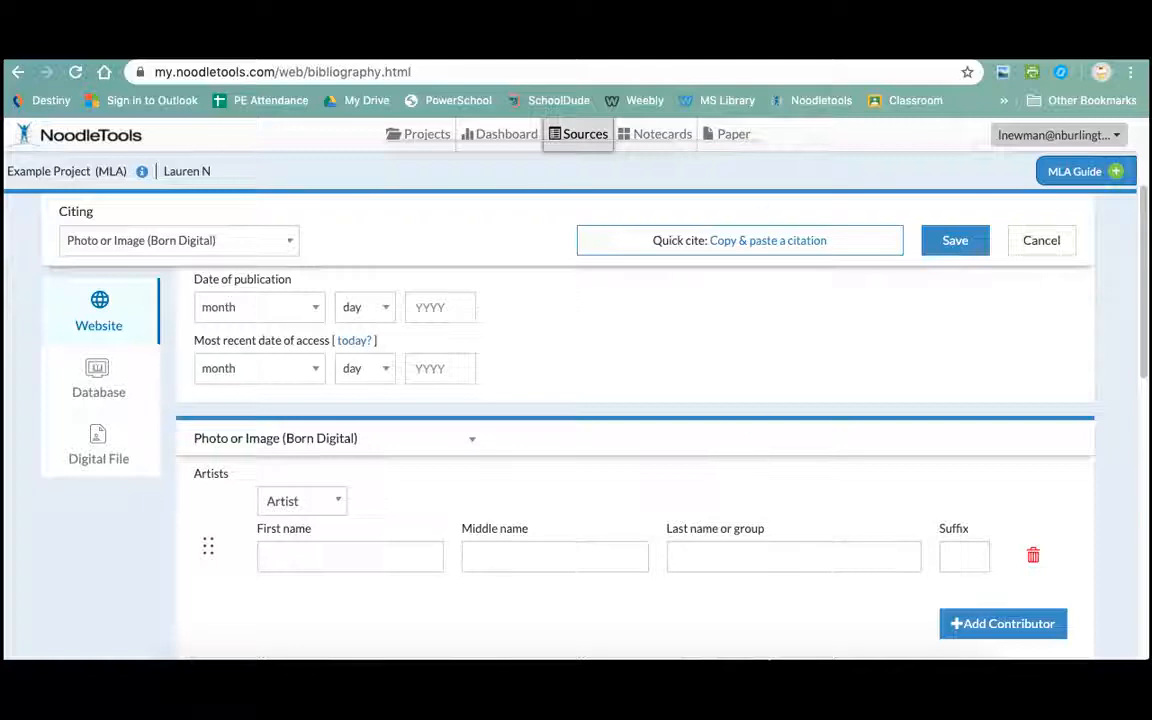
pyautogui.click(745, 58)
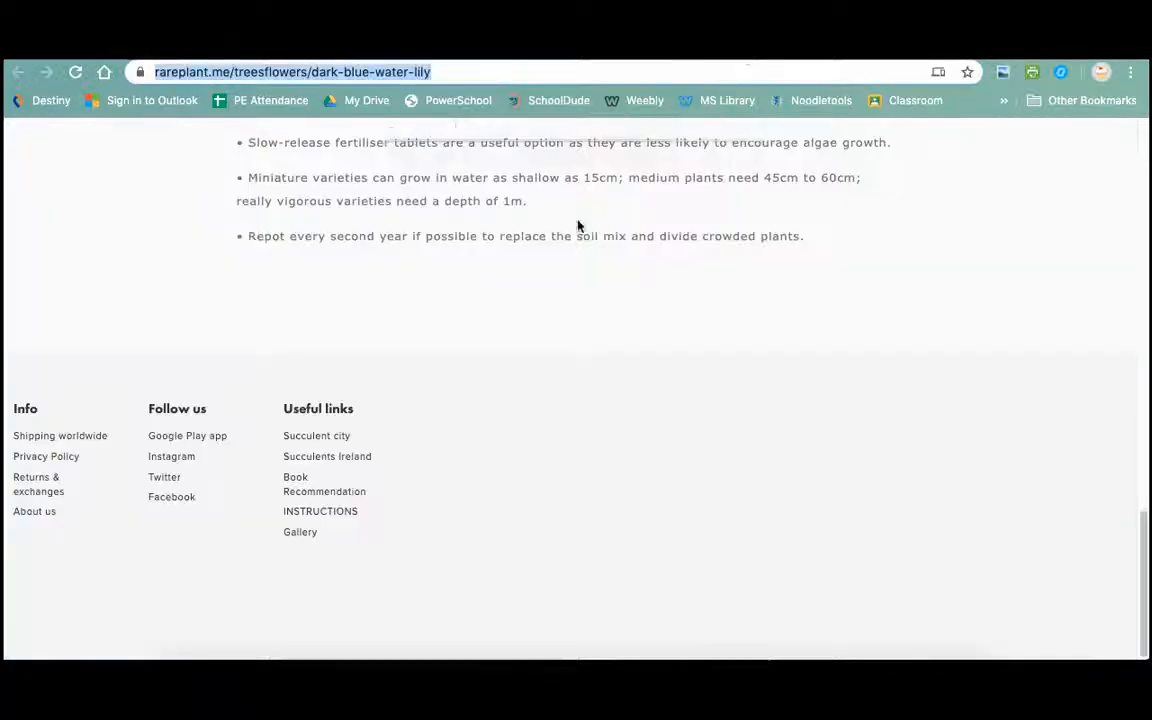
pyautogui.scroll(5, 476, 445)
pyautogui.scroll(-5, 477, 443)
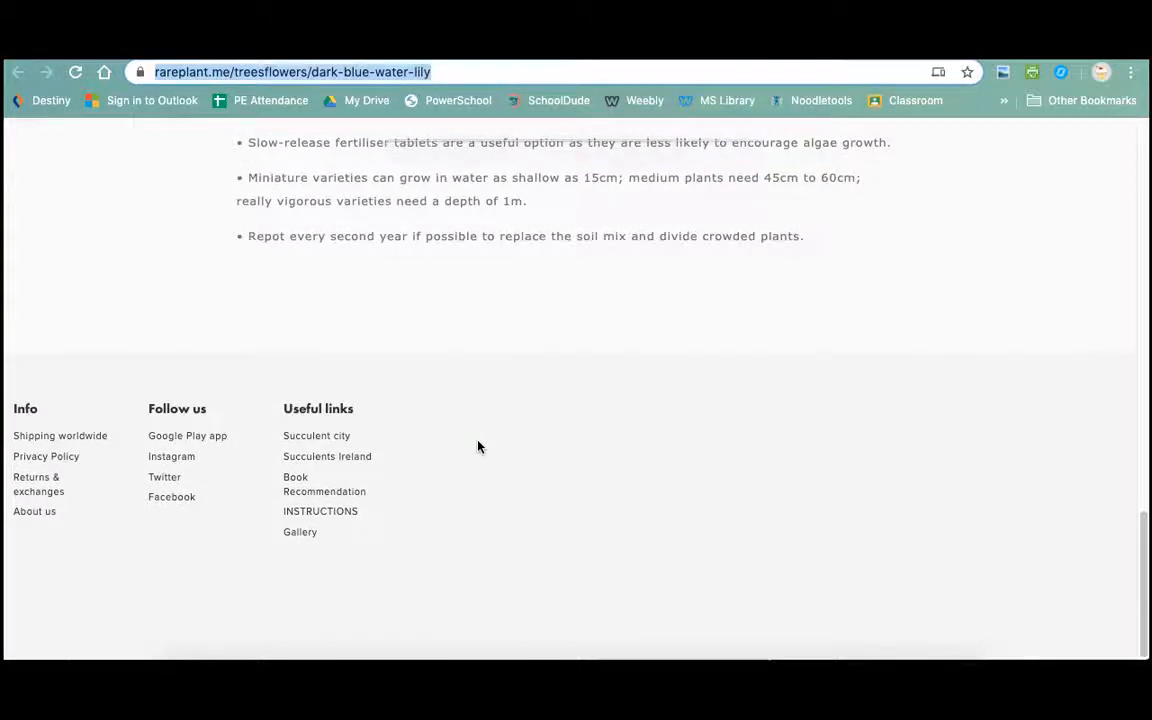
pyautogui.scroll(15, 478, 447)
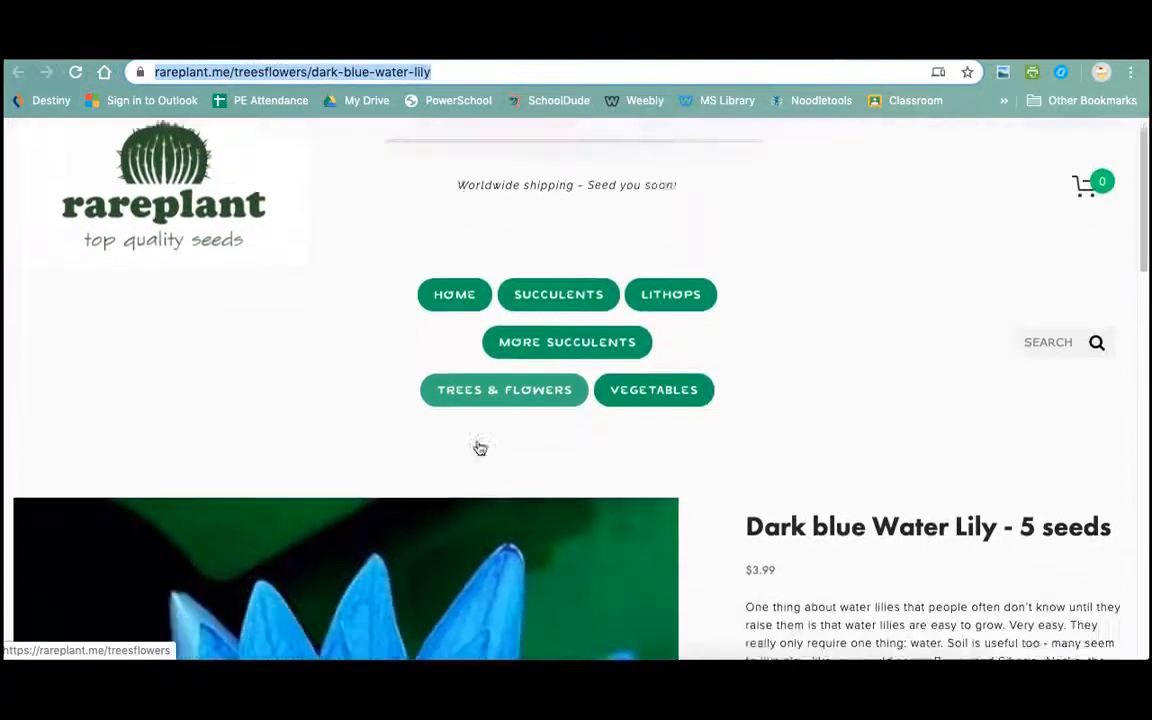
pyautogui.scroll(-8, 480, 447)
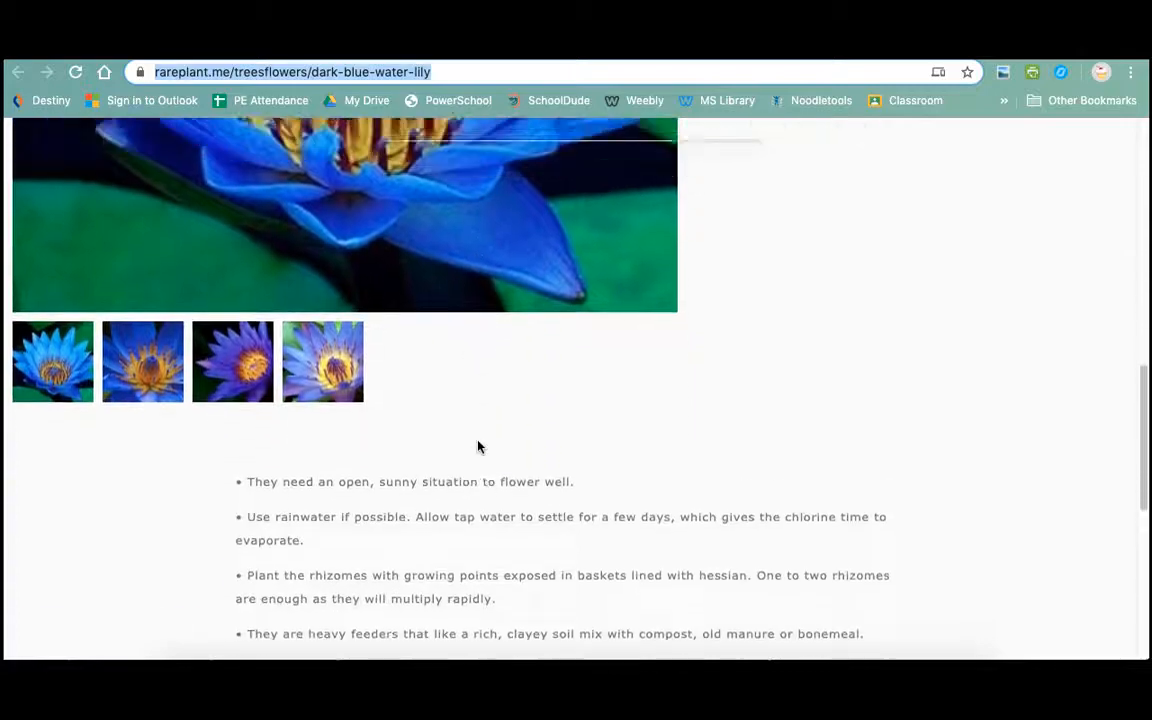
pyautogui.scroll(6, 478, 447)
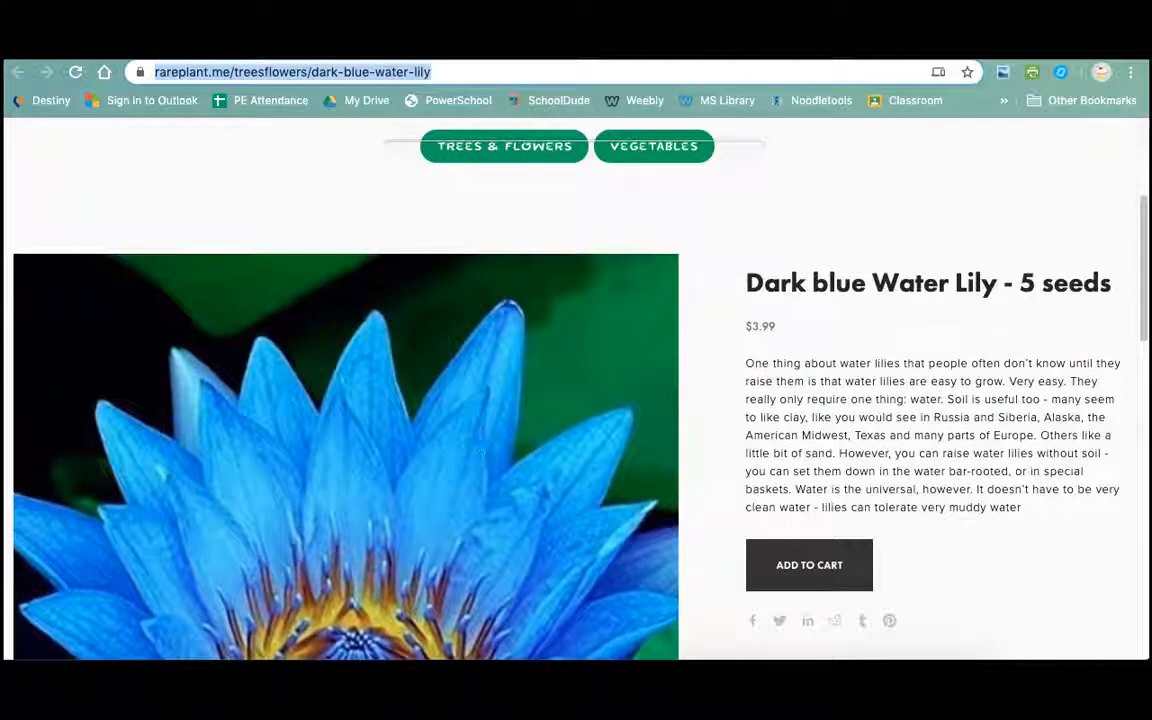
pyautogui.click(953, 51)
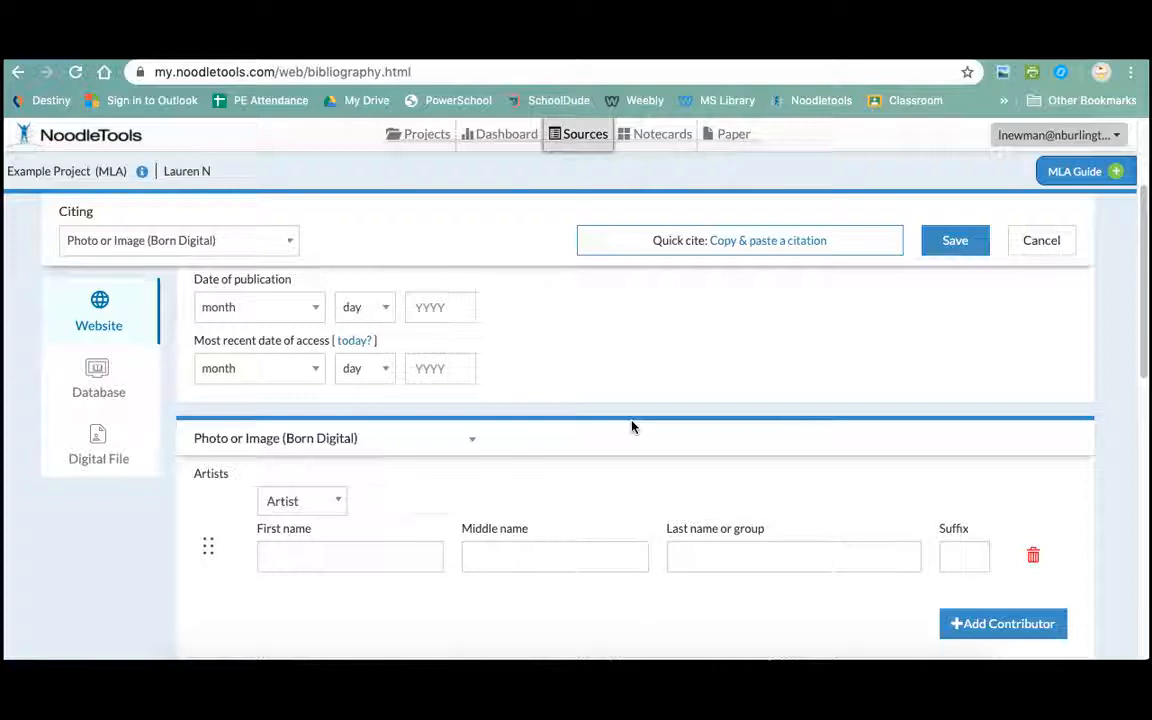
pyautogui.click(355, 342)
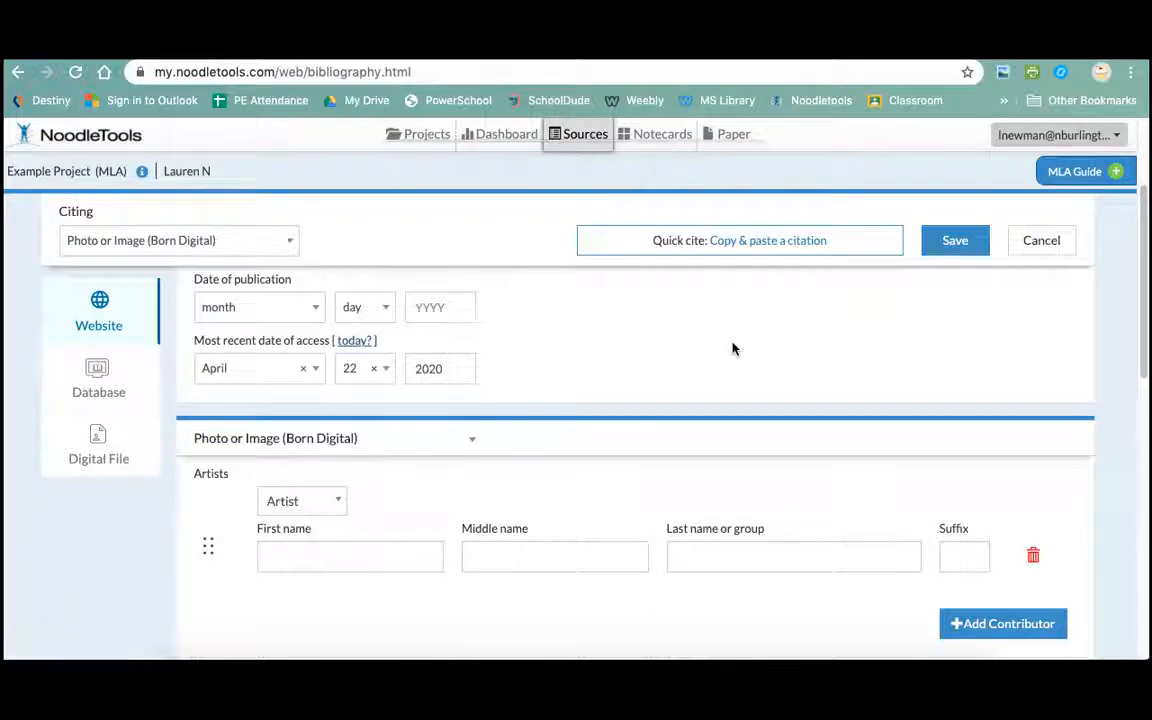
# - Check the rareplant page for a credited artist or photographer, then remove the empty artist row from the citation form
pyautogui.scroll(-2, 578, 519)
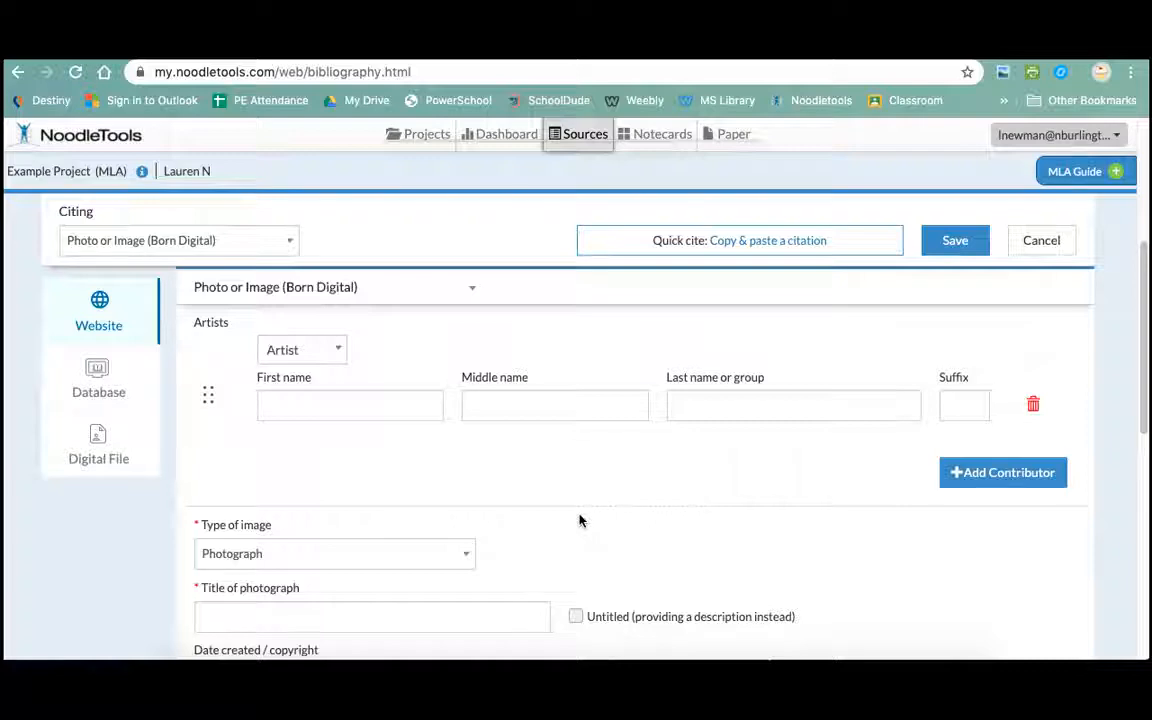
pyautogui.click(680, 48)
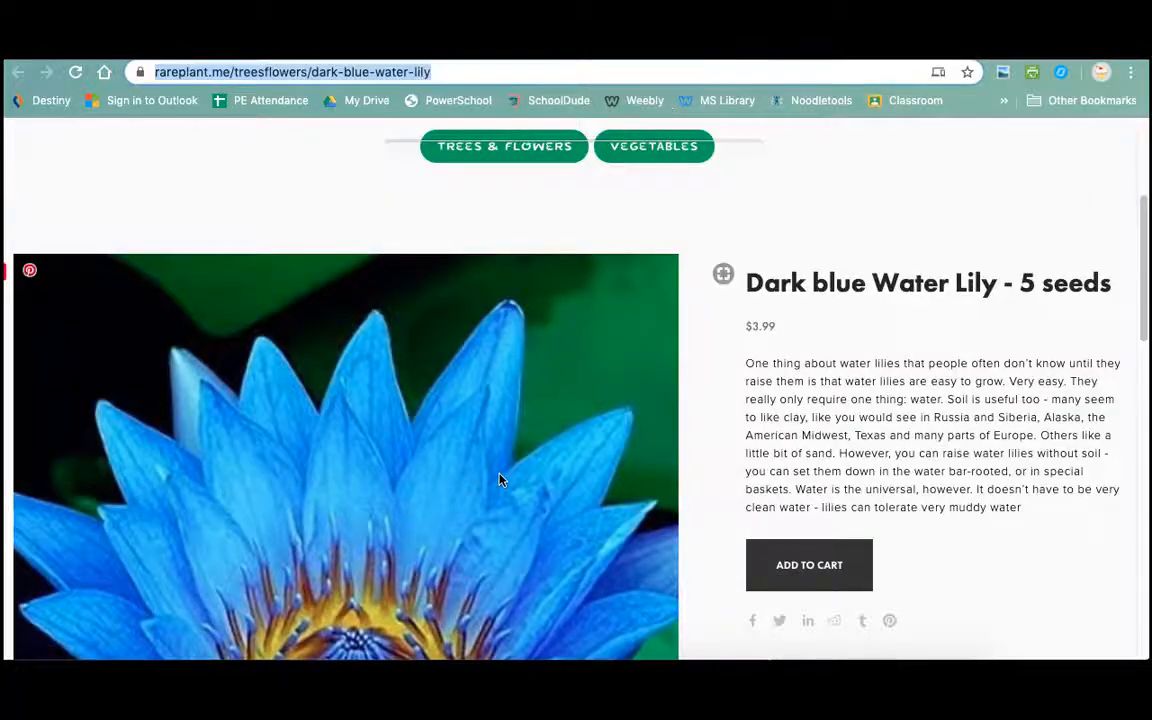
pyautogui.scroll(-3, 502, 480)
pyautogui.scroll(-8, 502, 480)
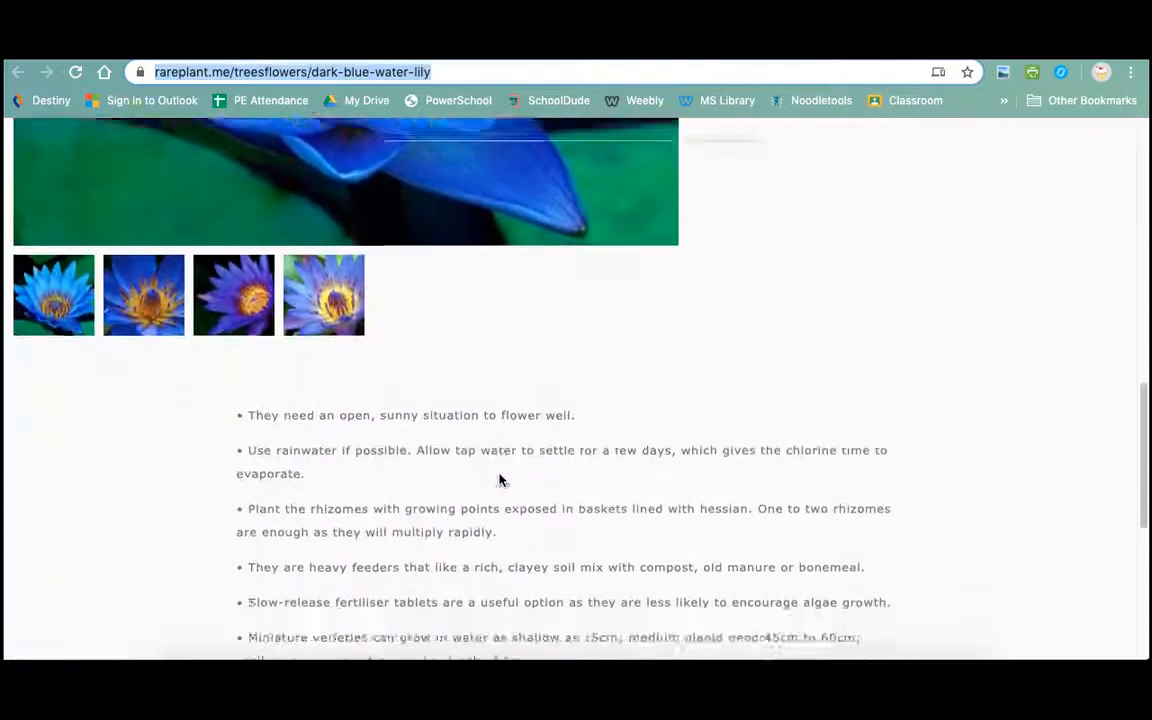
pyautogui.scroll(5, 502, 480)
pyautogui.scroll(4, 500, 480)
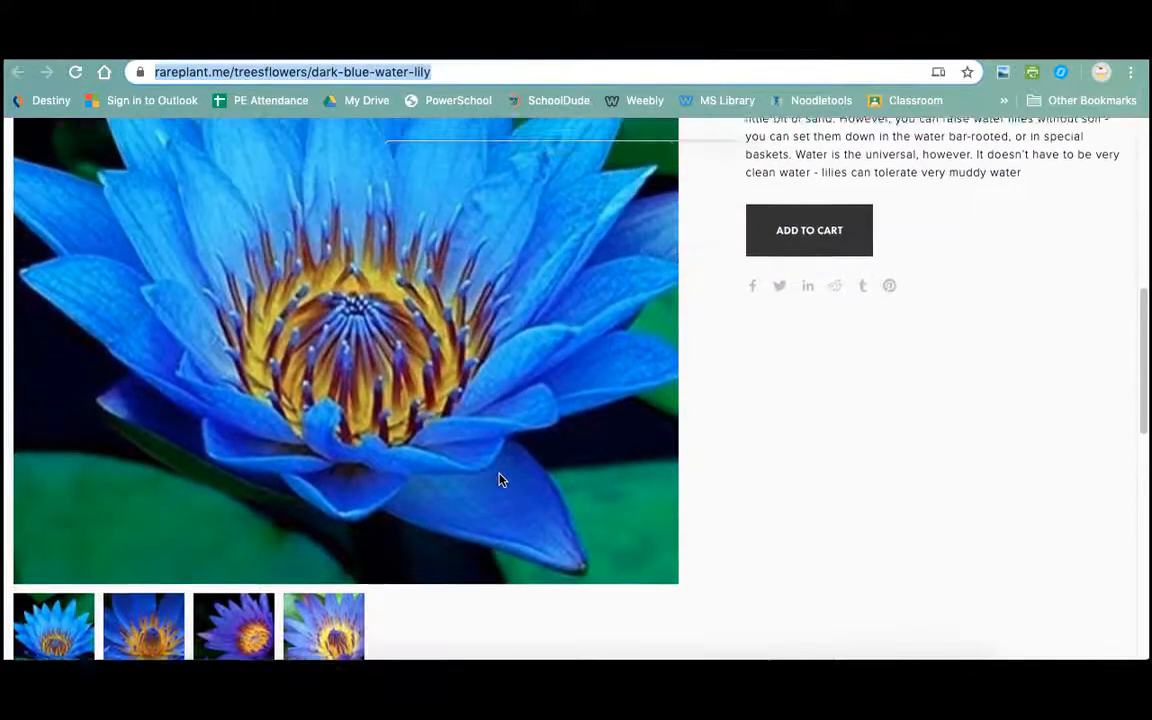
pyautogui.hotkey('ctrl', 'shift', 'Tab')
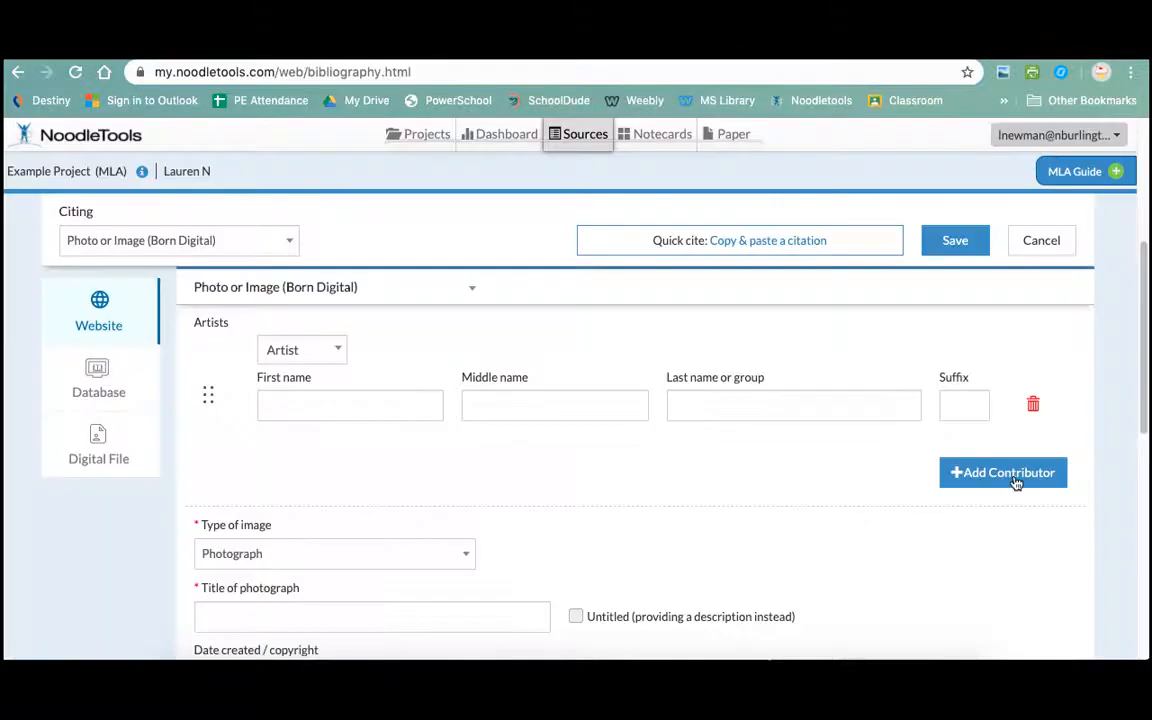
pyautogui.click(1034, 410)
# - Review the options for the type of image and keep Photograph
pyautogui.scroll(-1, 1025, 470)
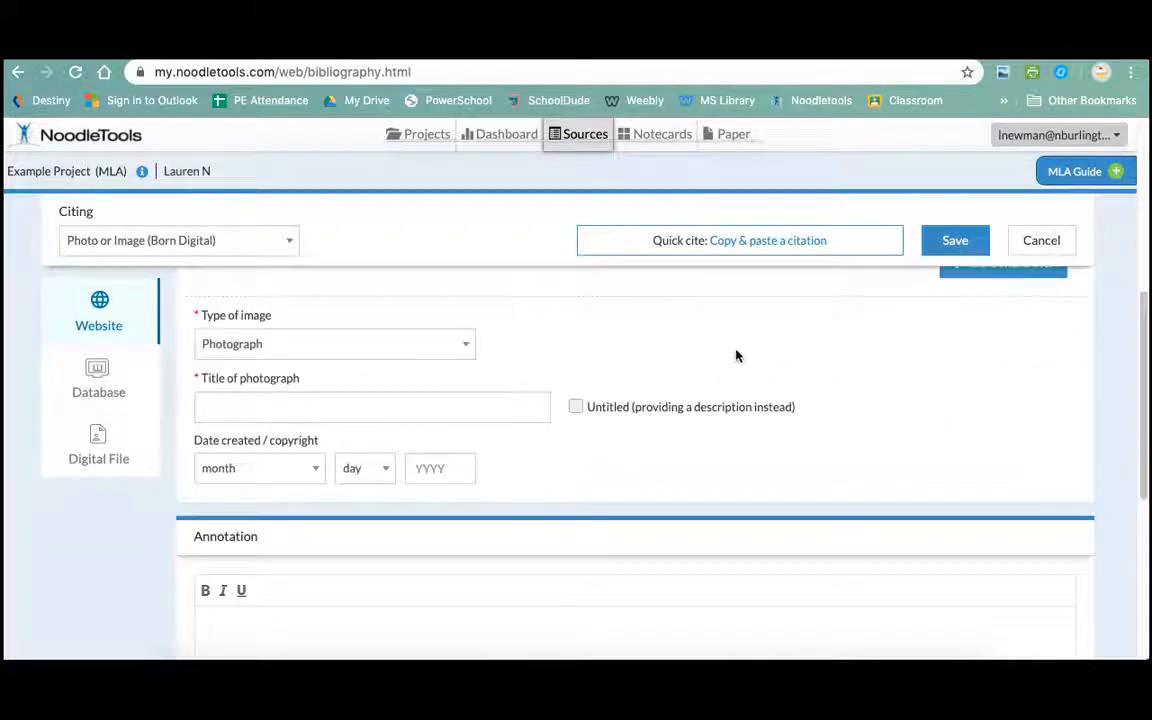
pyautogui.click(470, 344)
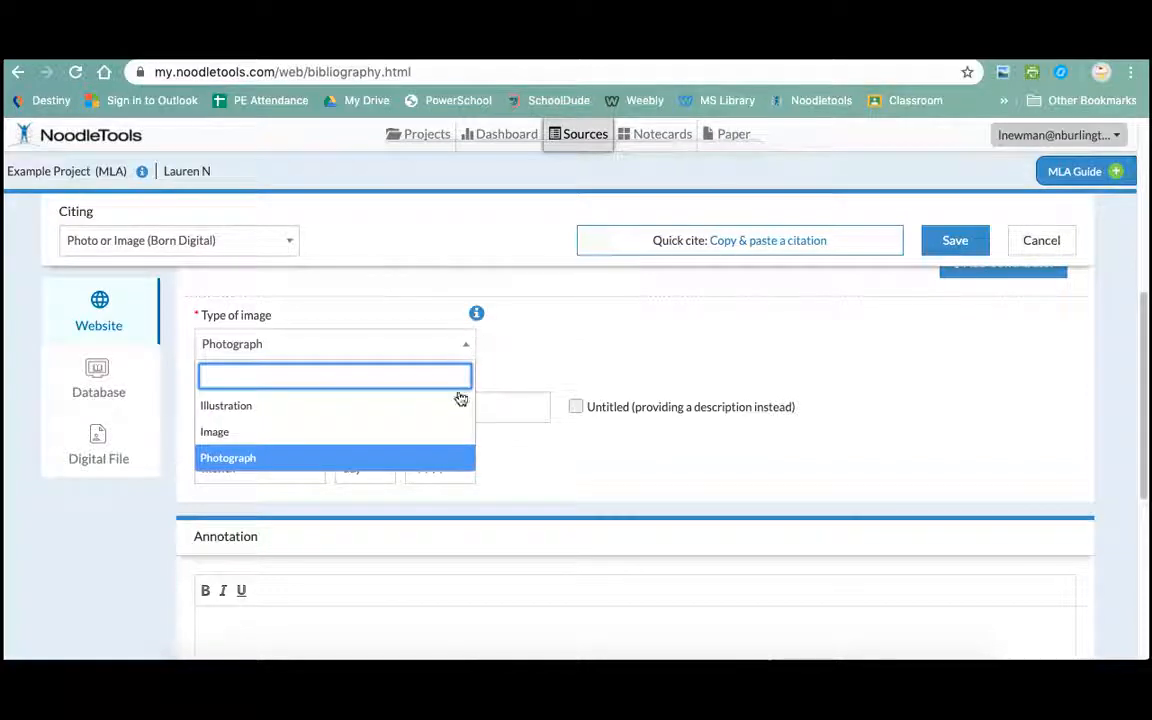
pyautogui.click(551, 350)
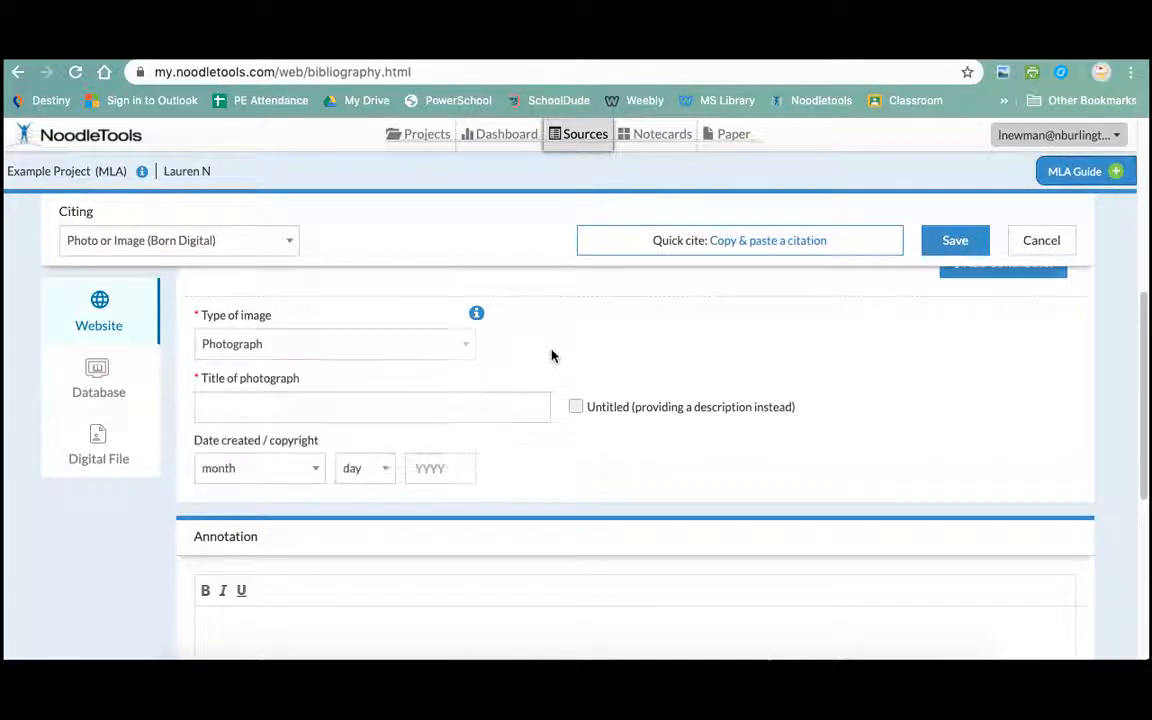
# - Copy the heading words "Dark blue Water Lily" from the rareplant page into the citation's title of photograph
pyautogui.click(465, 417)
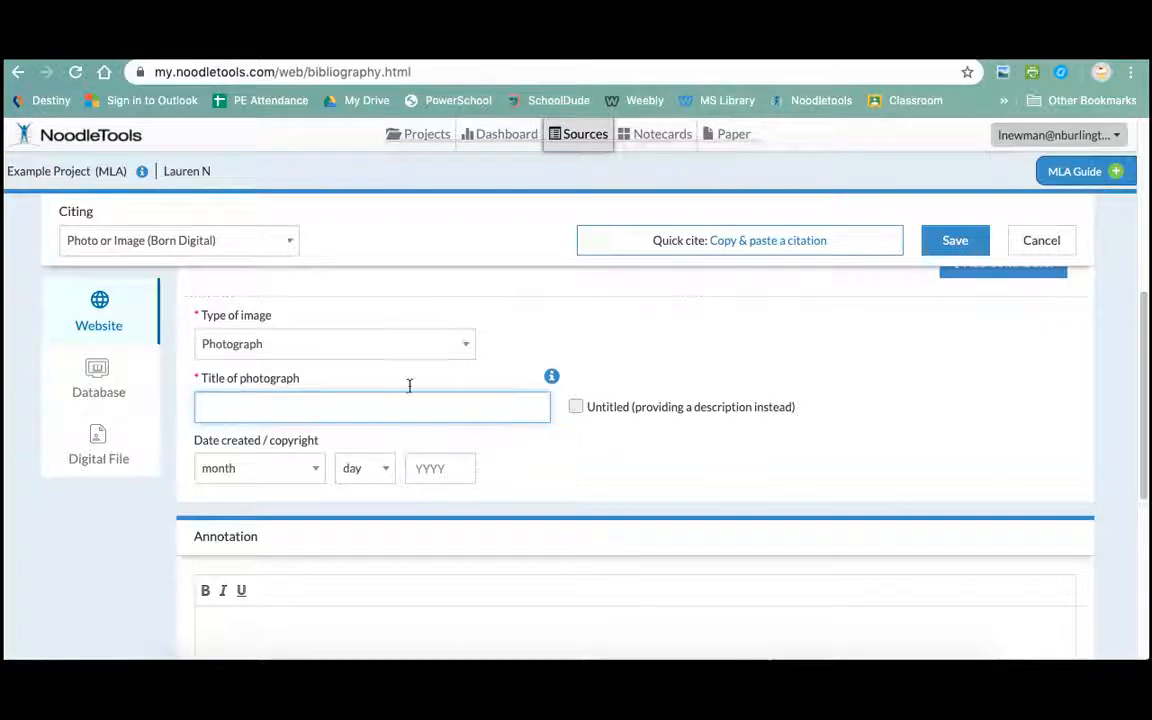
pyautogui.click(590, 46)
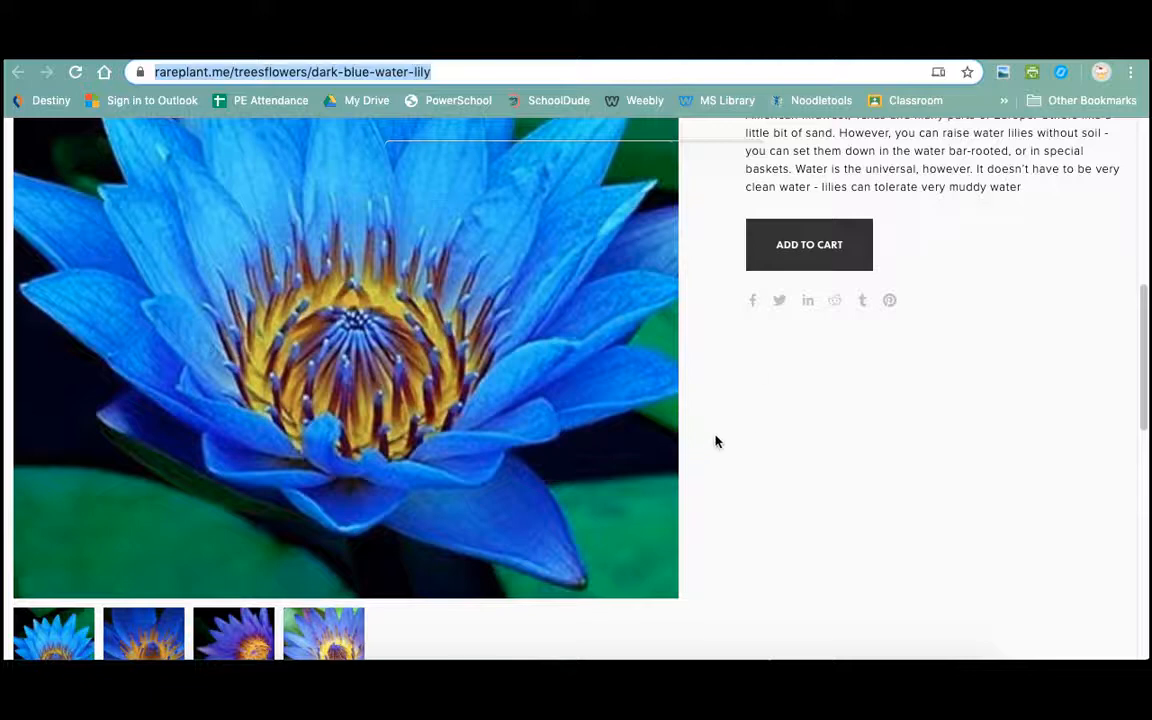
pyautogui.scroll(5, 707, 445)
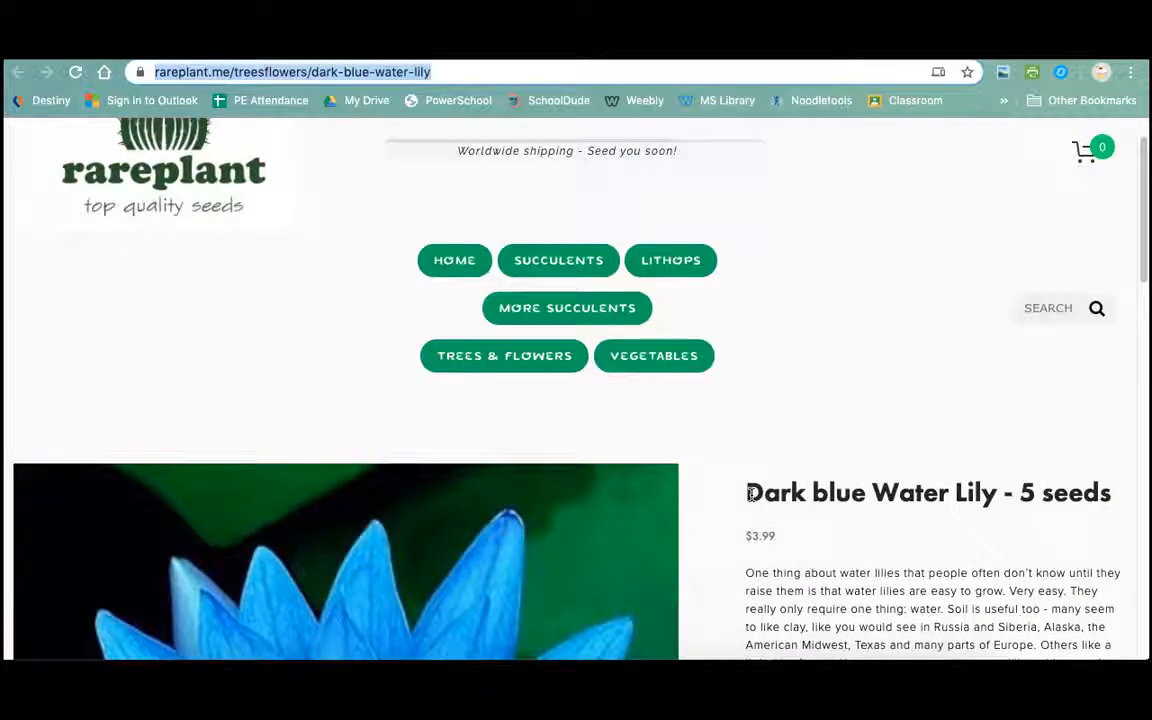
pyautogui.moveTo(750, 493); pyautogui.dragTo(995, 479)
pyautogui.press('super+c')
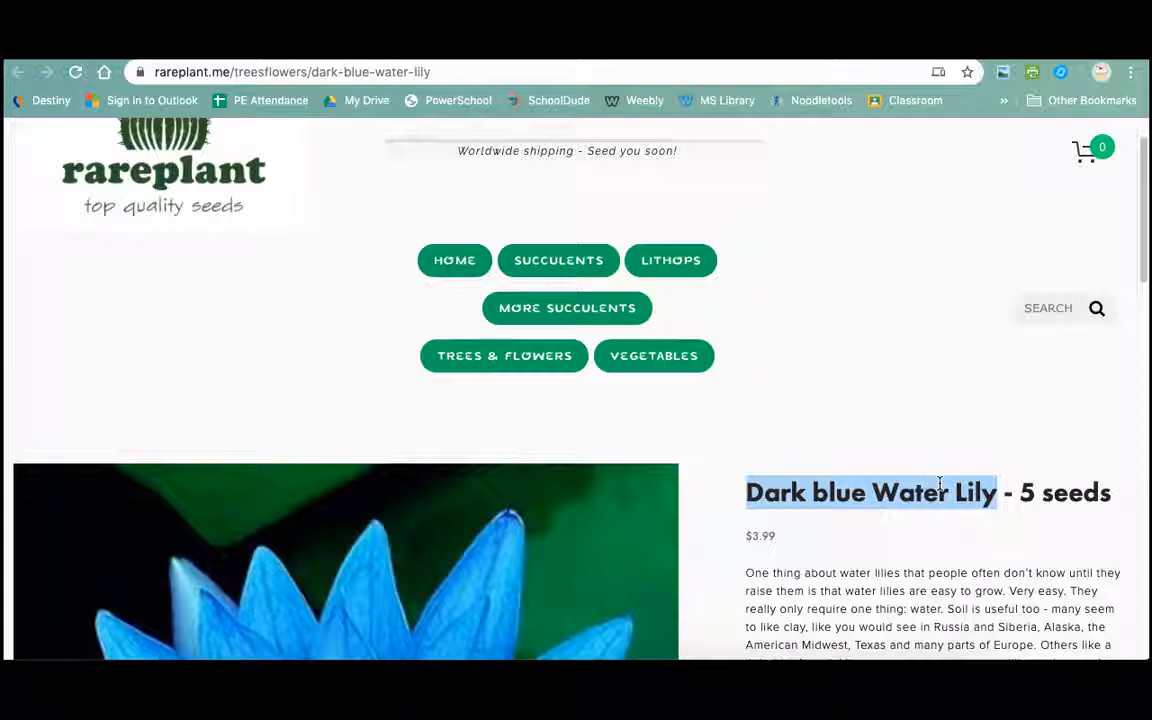
pyautogui.click(940, 46)
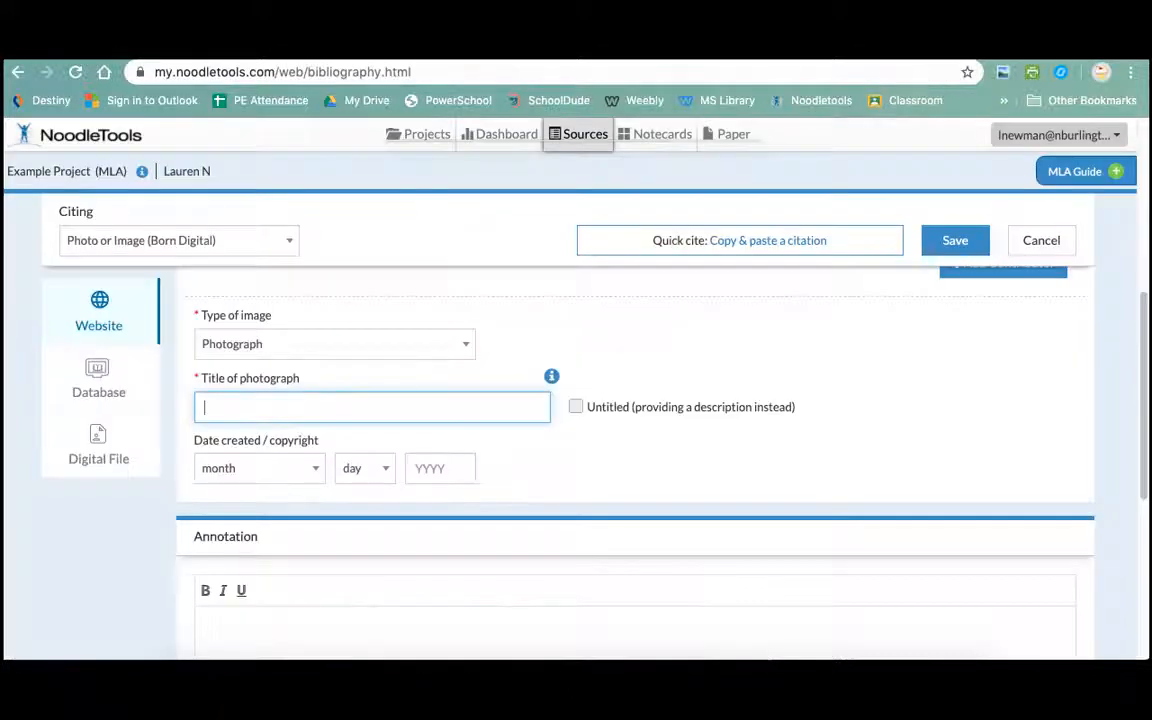
pyautogui.press('super+v')
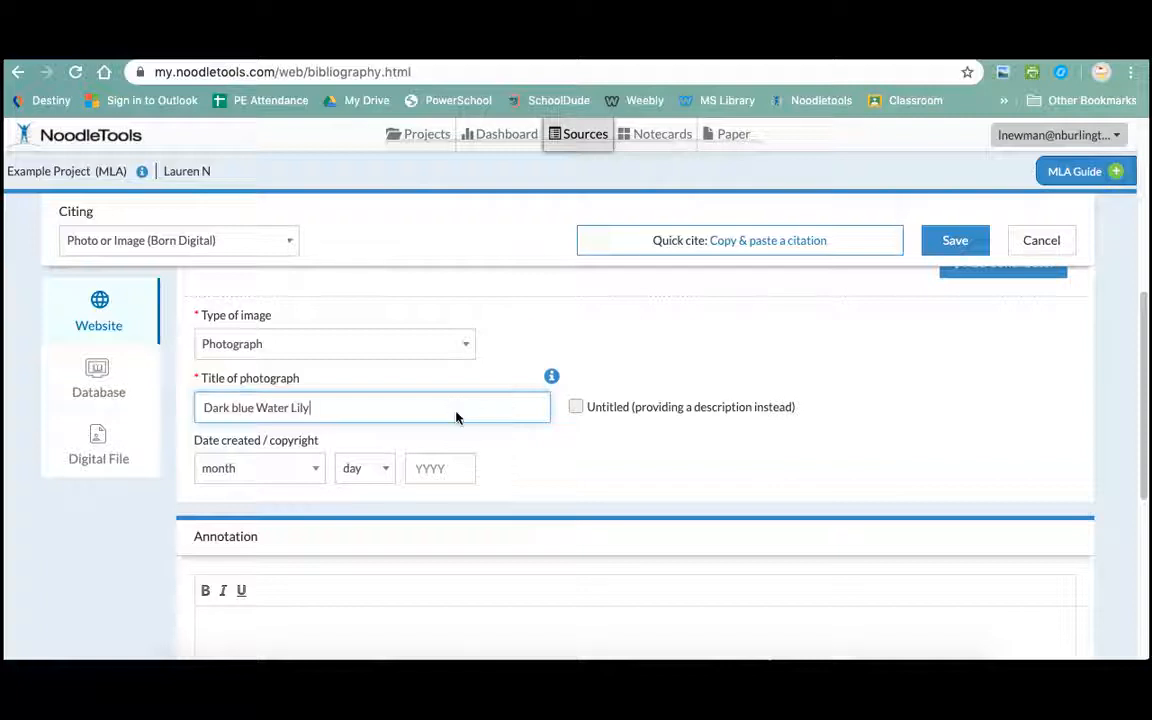
# - Capitalize the word Blue in the photograph title so it reads Dark Blue Water Lily
pyautogui.click(238, 405)
pyautogui.press('BackSpace')
pyautogui.press('BackSpace')
pyautogui.write('Bl')
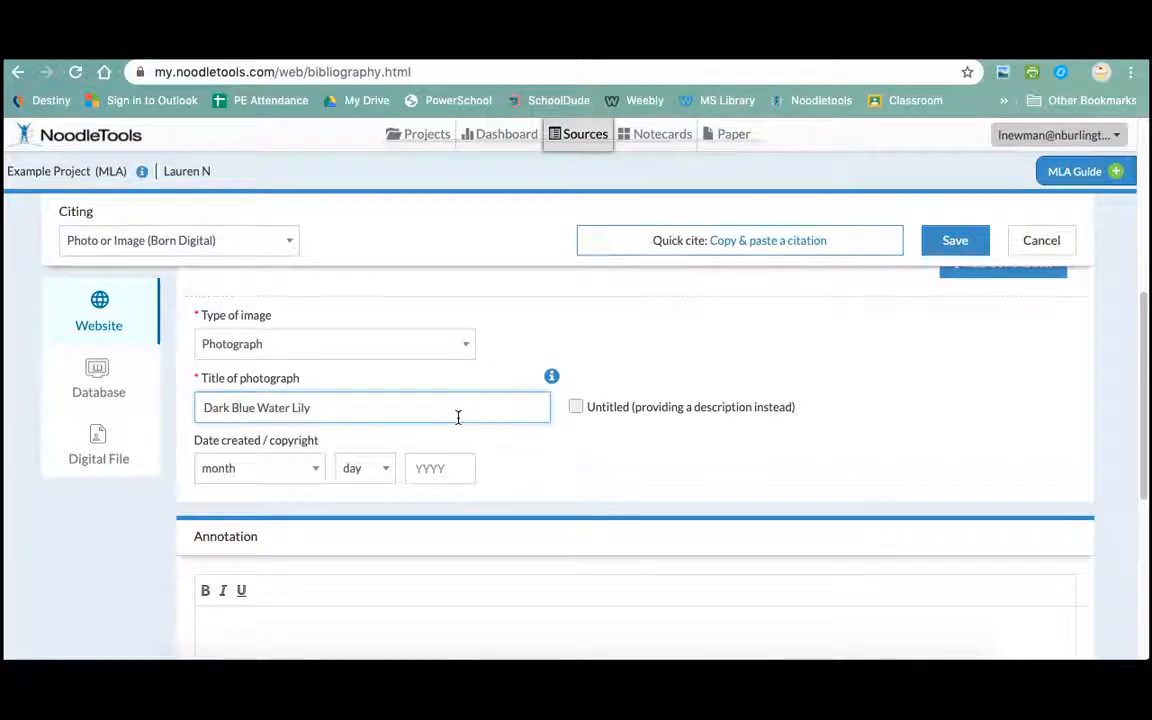
# - Mark the photograph as untitled with a description instead, then clear that option again
pyautogui.click(577, 408)
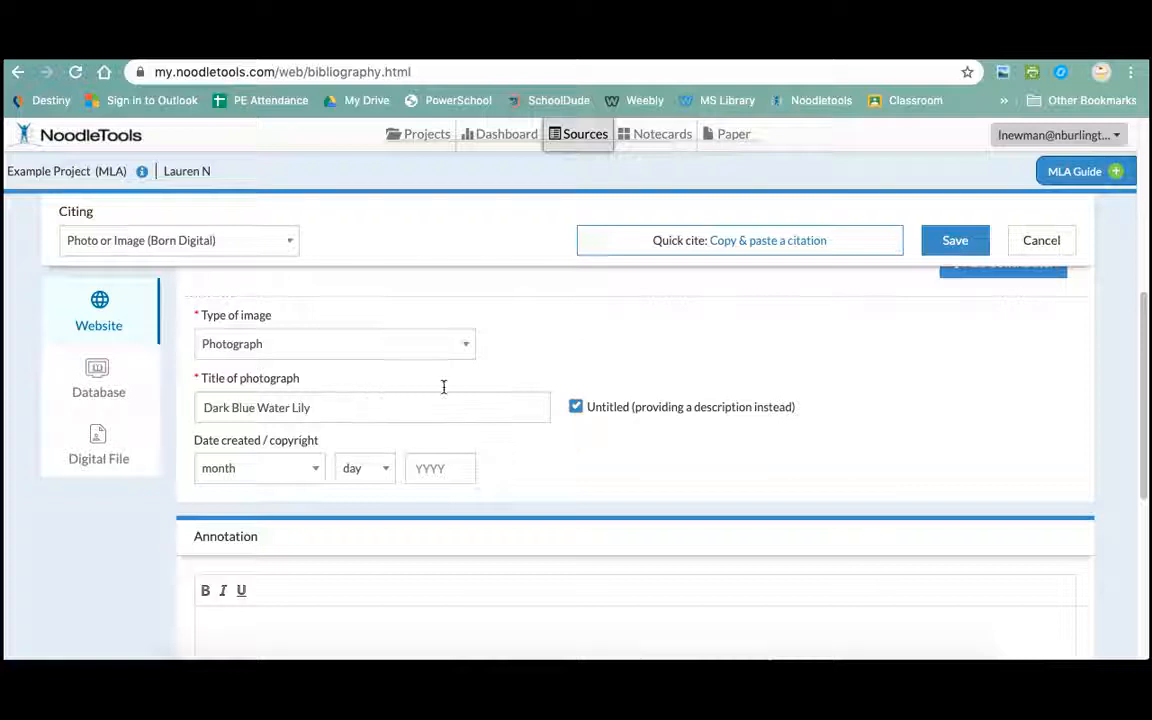
pyautogui.click(577, 408)
# - Check the rareplant page for the image's creation or copyright date, then save the citation
pyautogui.hotkey('ctrl', 'Tab')
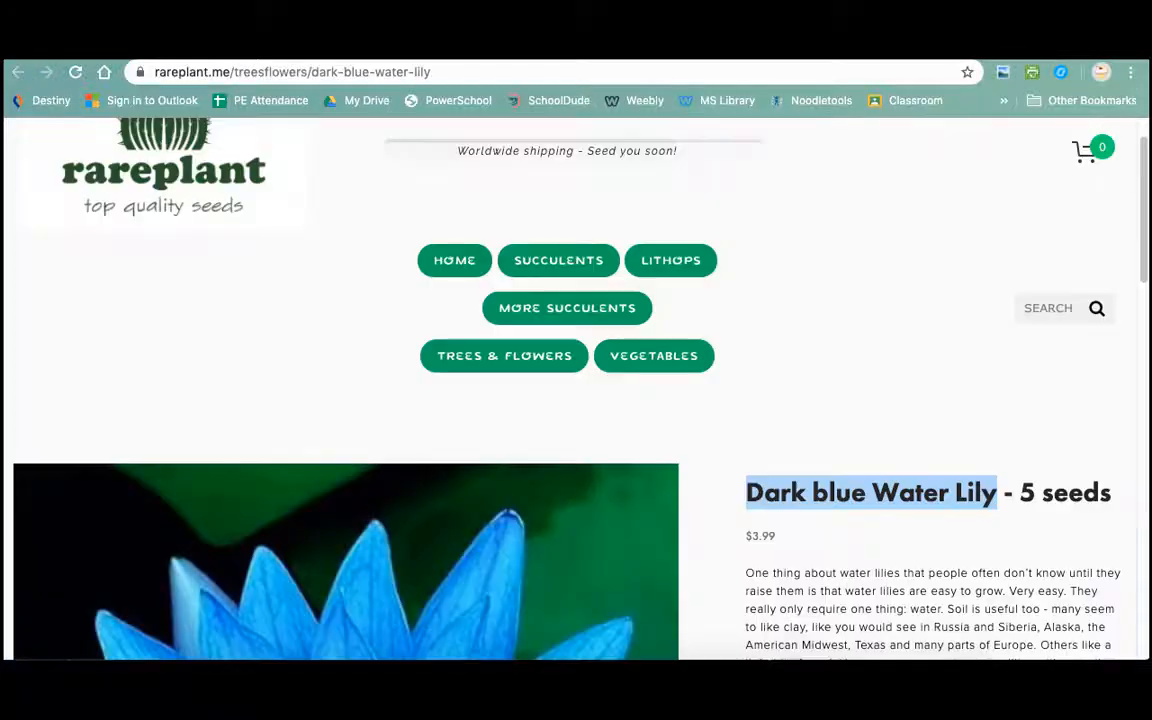
pyautogui.scroll(-6, 471, 350)
pyautogui.scroll(-2, 468, 347)
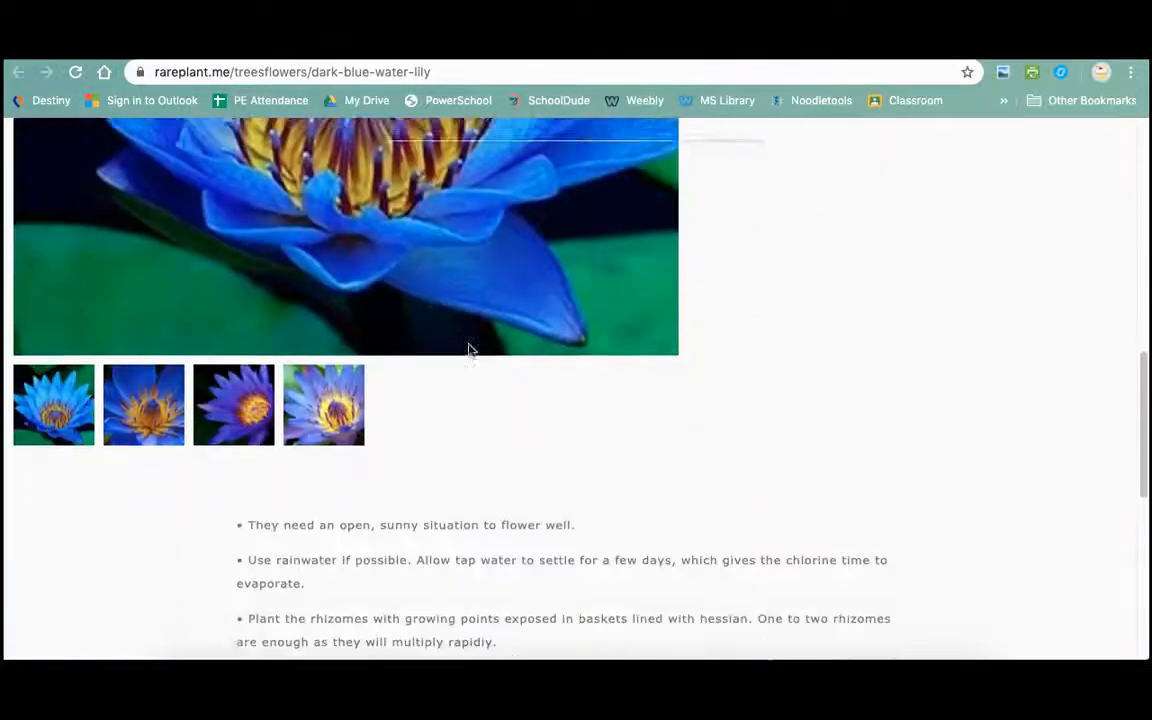
pyautogui.scroll(7, 468, 347)
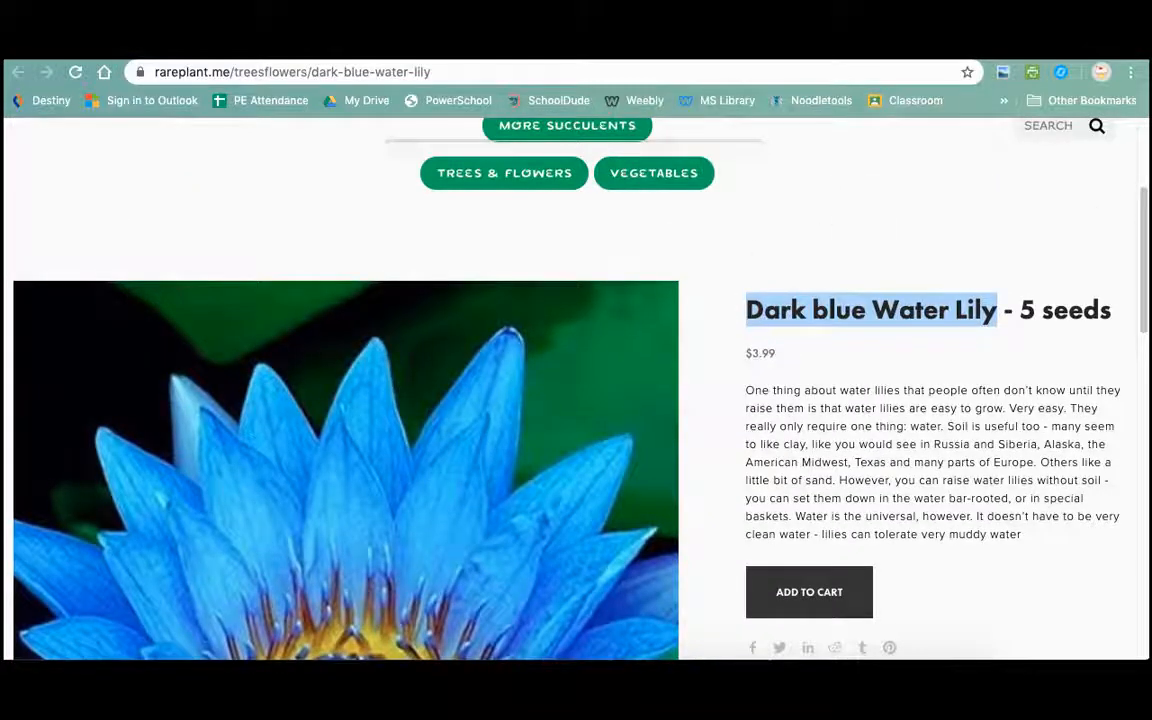
pyautogui.hotkey('ctrl', 'shift', 'Tab')
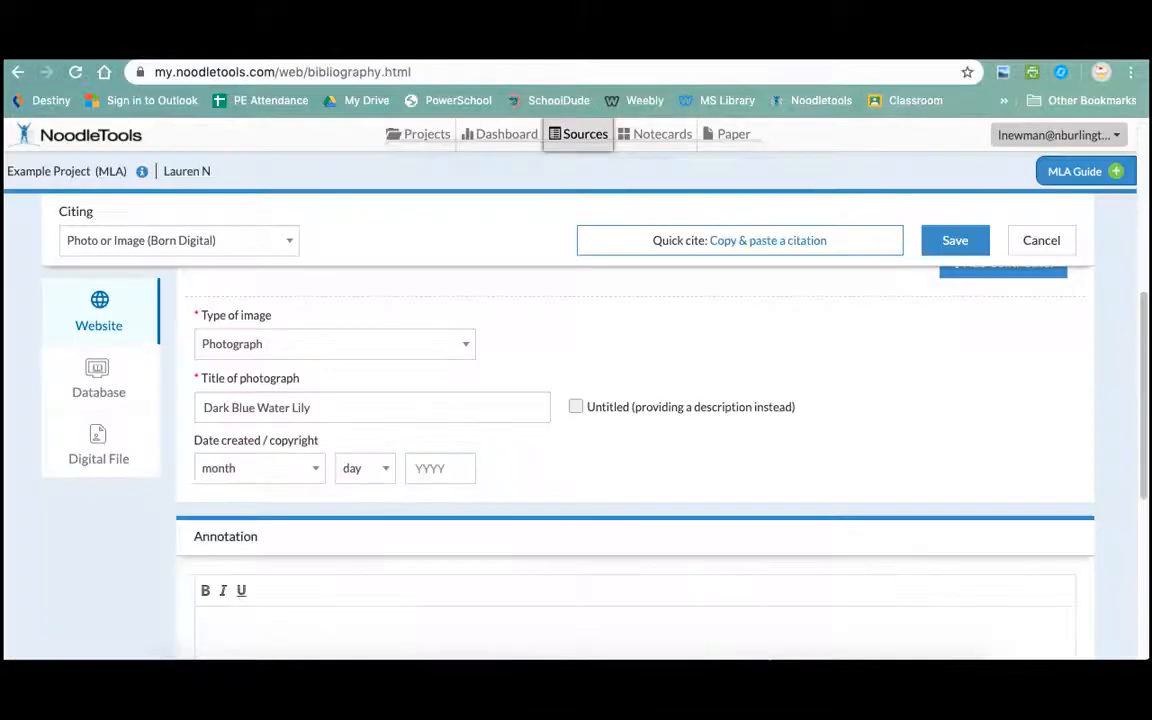
pyautogui.click(936, 250)
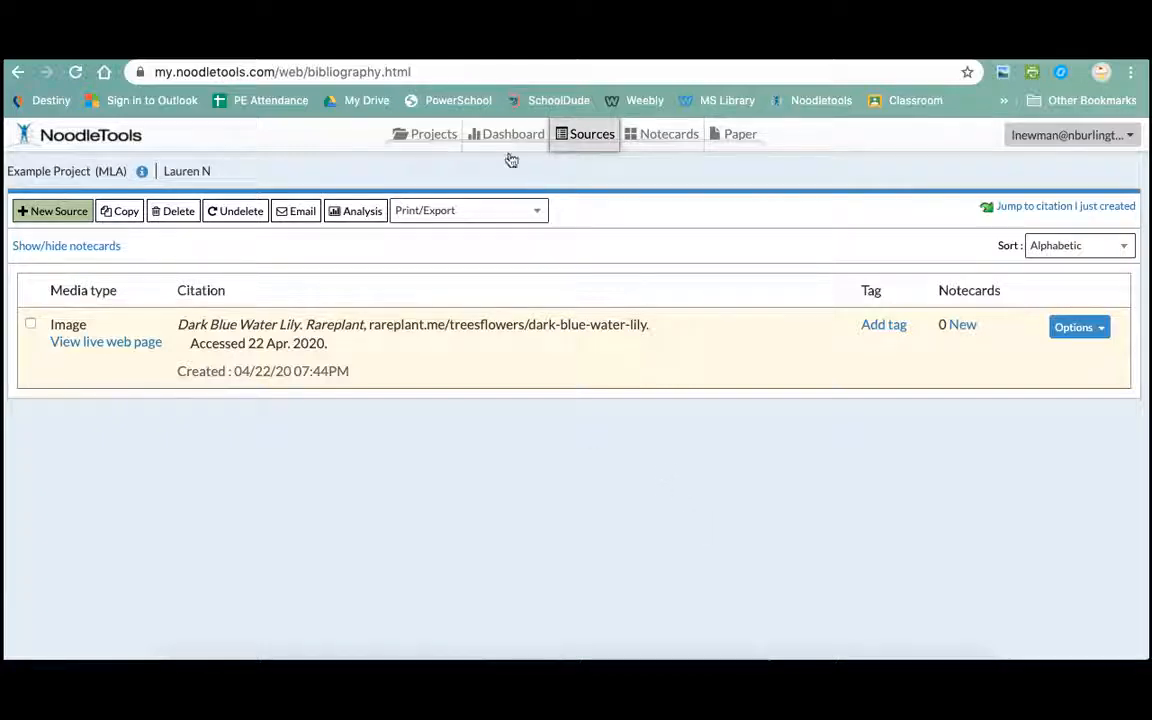
# - Switch to the Holocaust Encyclopedia photo of a US soldier drawing water and examine the caption's date and photographer credit
pyautogui.click(318, 46)
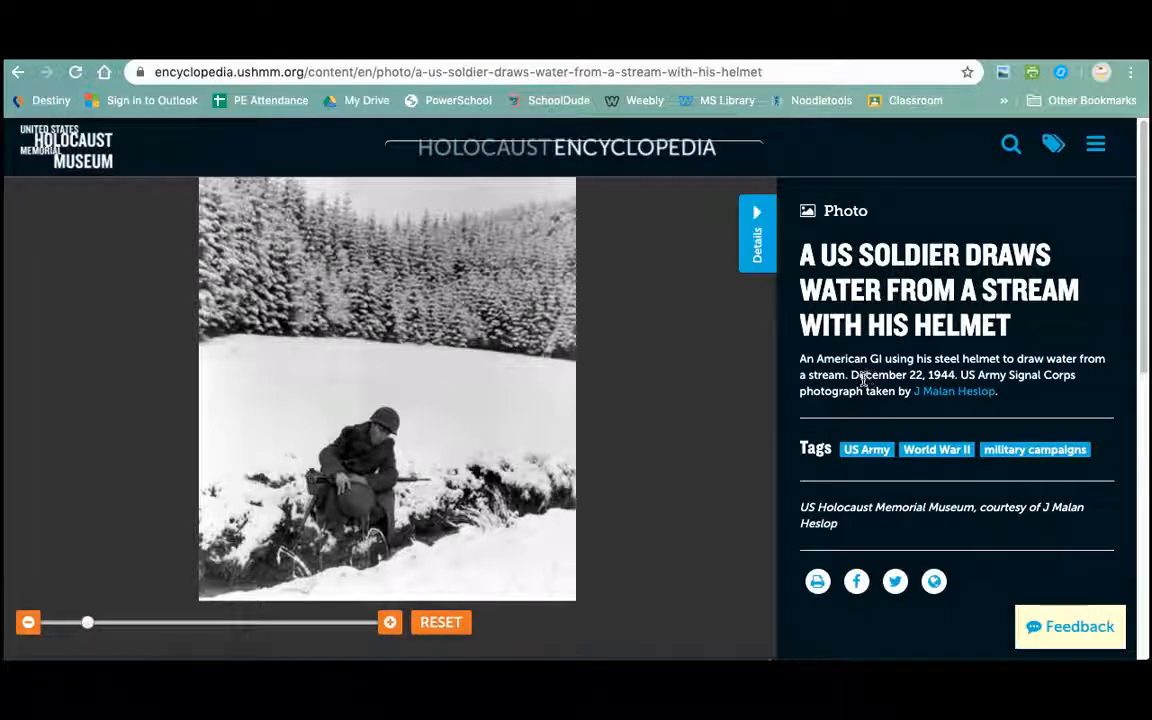
pyautogui.moveTo(855, 372); pyautogui.dragTo(950, 380)
pyautogui.click(990, 406)
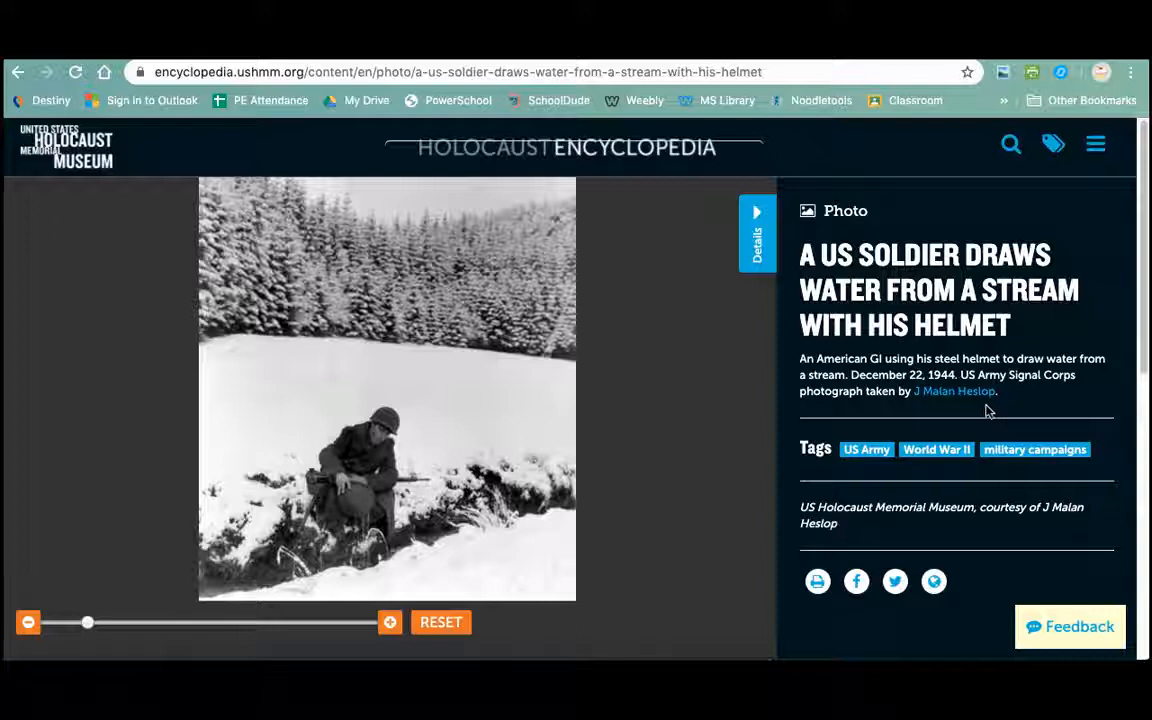